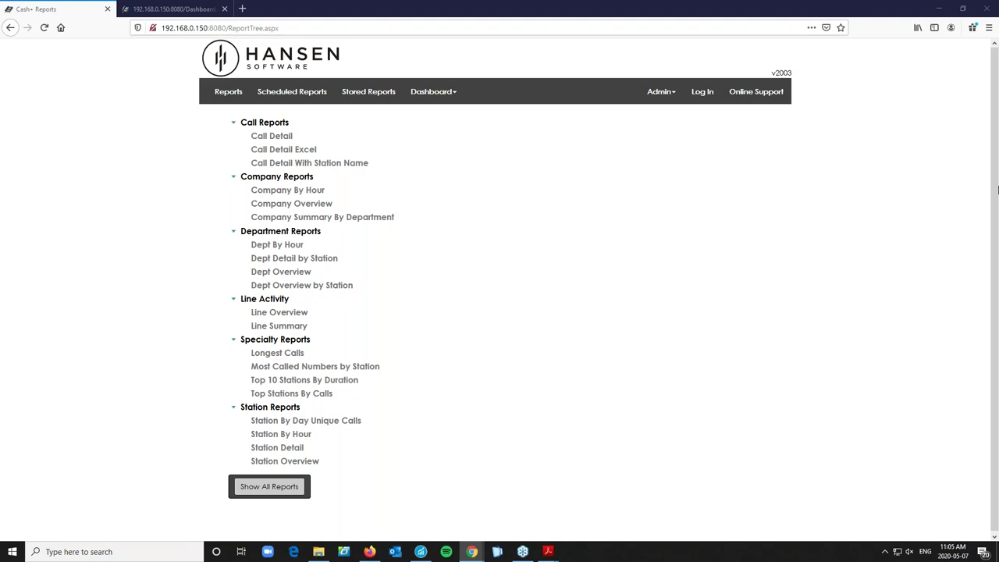
Step: Open the security Permission List from the administration settings
{"action": "left_click", "coordinate": [678, 97]}
{"action": "mouse_move", "coordinate": [659, 168]}
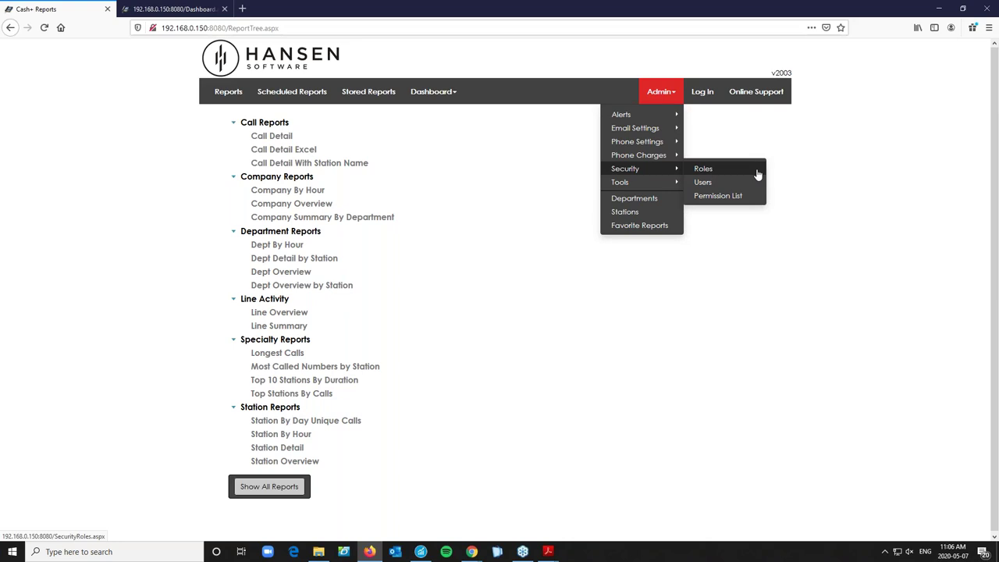
{"action": "left_click", "coordinate": [736, 195]}
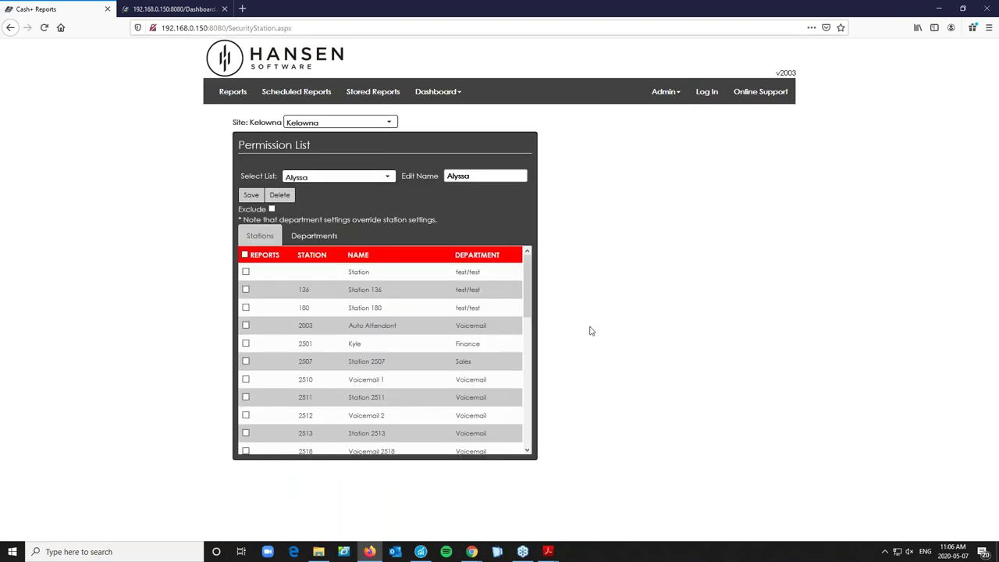
Step: Grant Reports and Recordings access for station 509 in the current permission list and show its department permissions
{"action": "left_click_drag", "start_coordinate": [528, 298], "coordinate": [537, 341]}
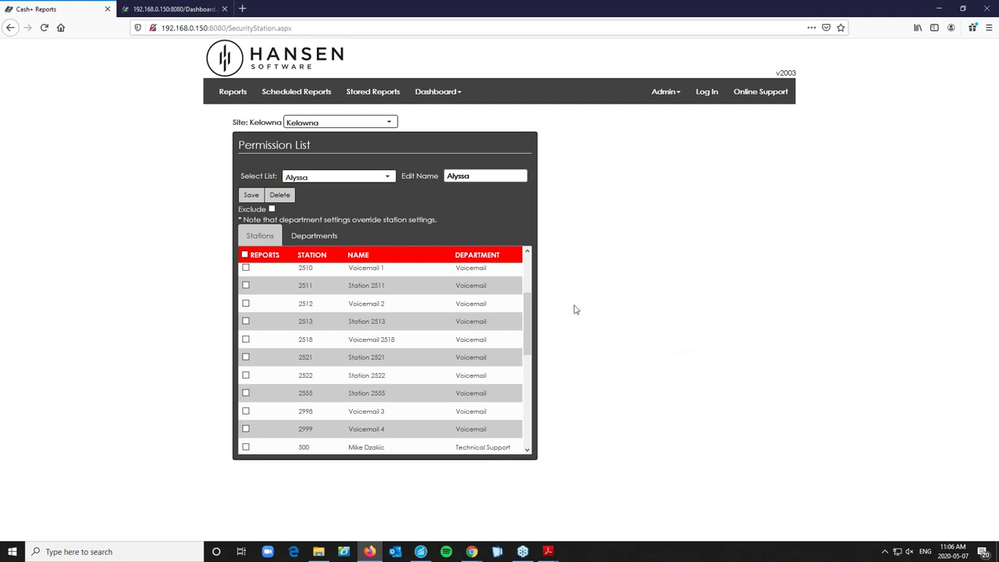
{"action": "scroll", "coordinate": [437, 402], "scroll_direction": "down", "scroll_amount": 3}
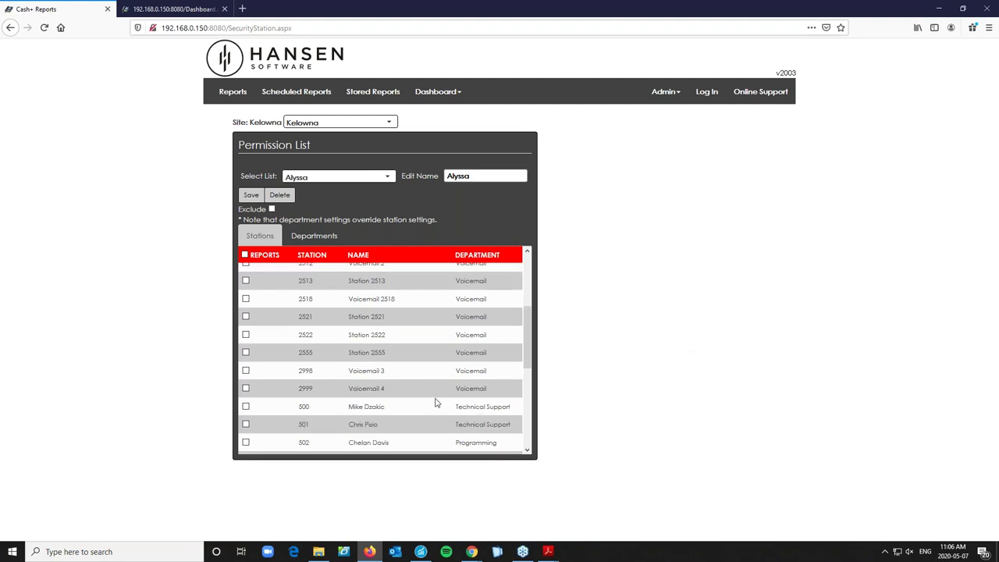
{"action": "scroll", "coordinate": [437, 402], "scroll_direction": "down", "scroll_amount": 3}
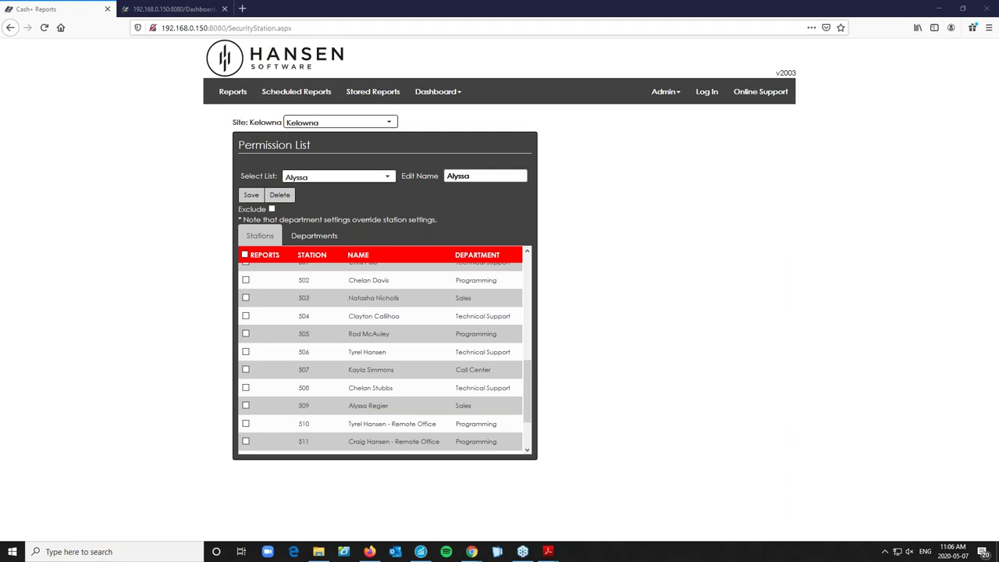
{"action": "scroll", "coordinate": [351, 414], "scroll_direction": "down", "scroll_amount": 5}
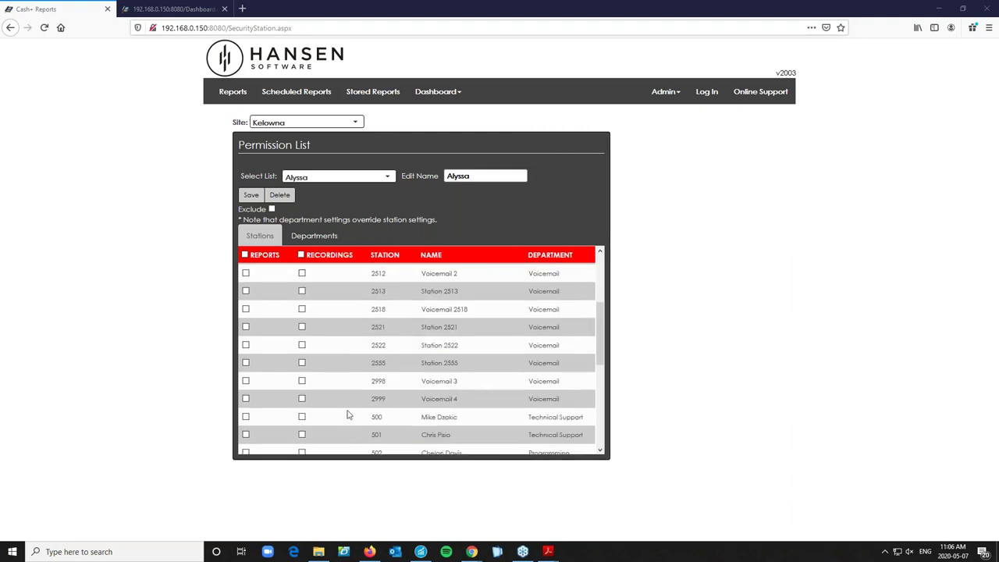
{"action": "scroll", "coordinate": [350, 413], "scroll_direction": "down", "scroll_amount": 3}
{"action": "scroll", "coordinate": [313, 429], "scroll_direction": "down", "scroll_amount": 1}
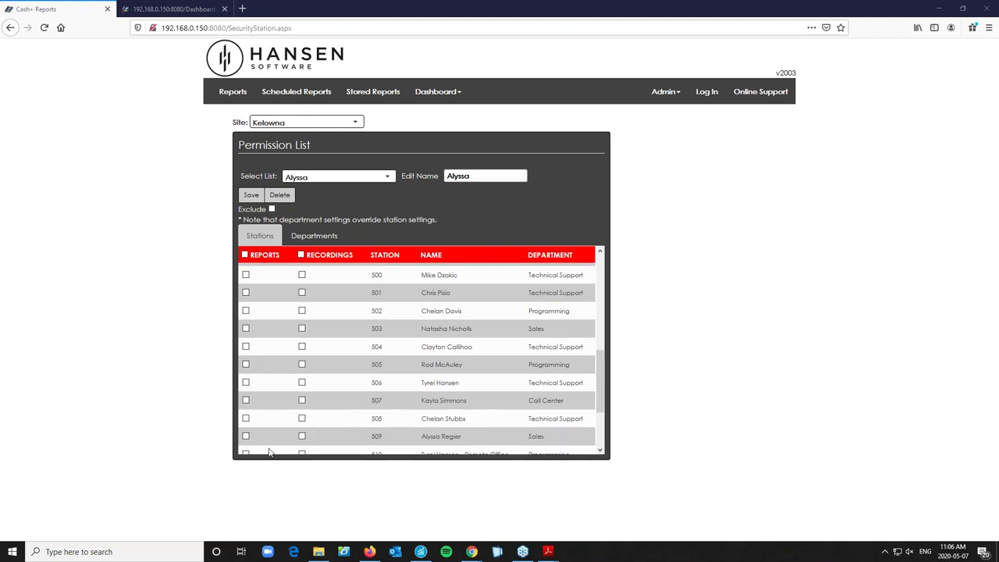
{"action": "left_click", "coordinate": [246, 437]}
{"action": "left_click", "coordinate": [302, 436]}
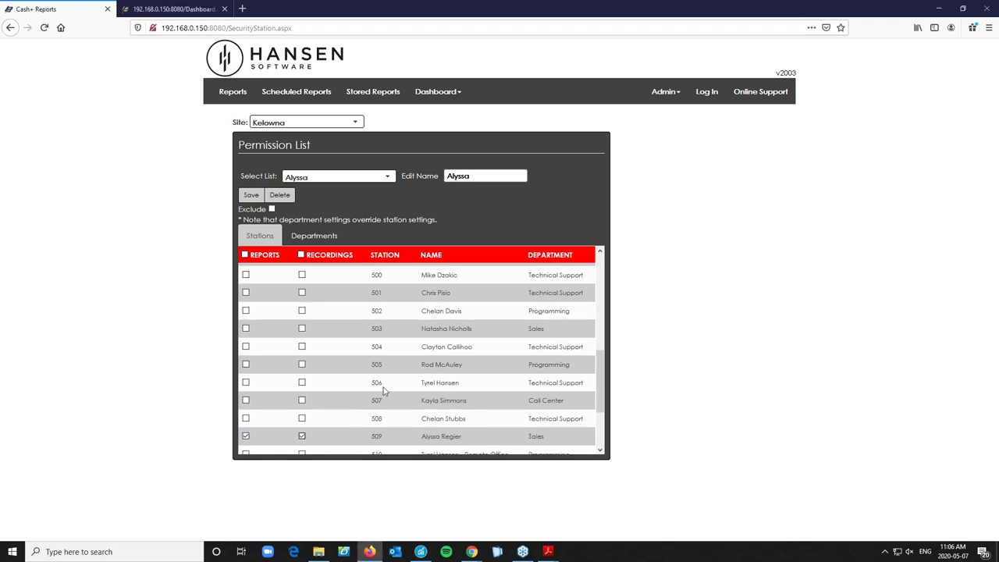
{"action": "left_click", "coordinate": [331, 235]}
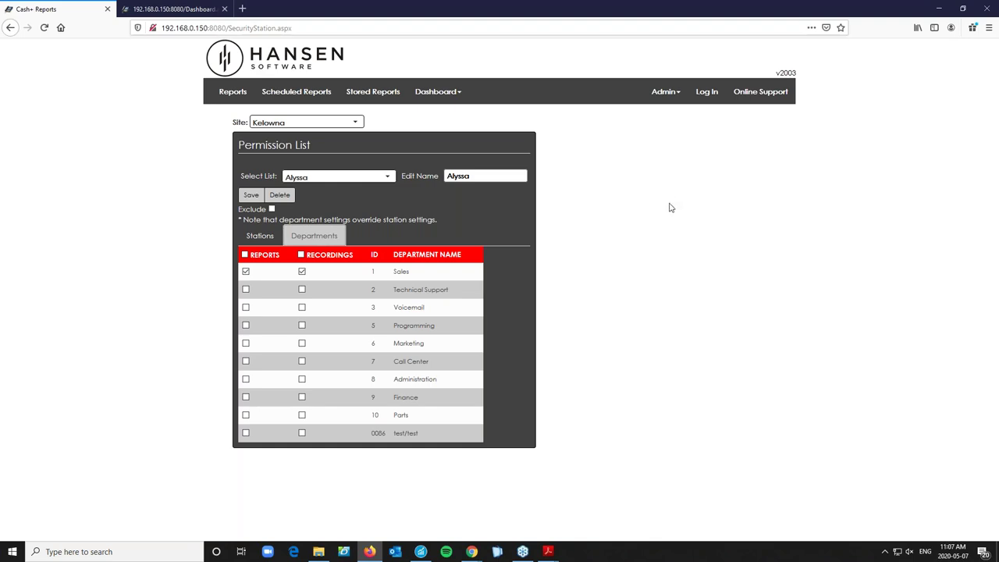
Step: Open the call alerts administration page to view the configured phone number alerts
{"action": "left_click", "coordinate": [680, 94]}
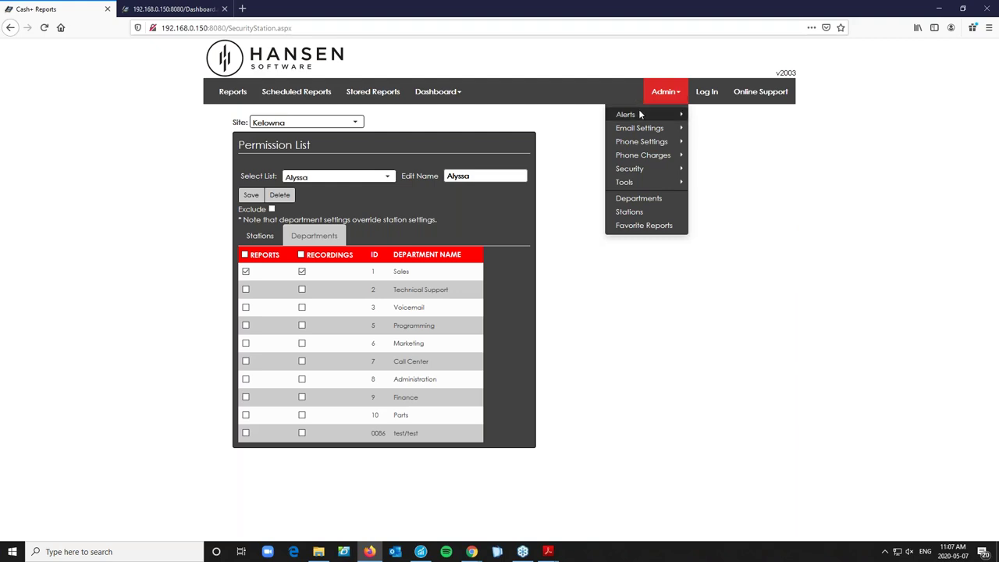
{"action": "mouse_move", "coordinate": [638, 114]}
{"action": "left_click", "coordinate": [726, 121]}
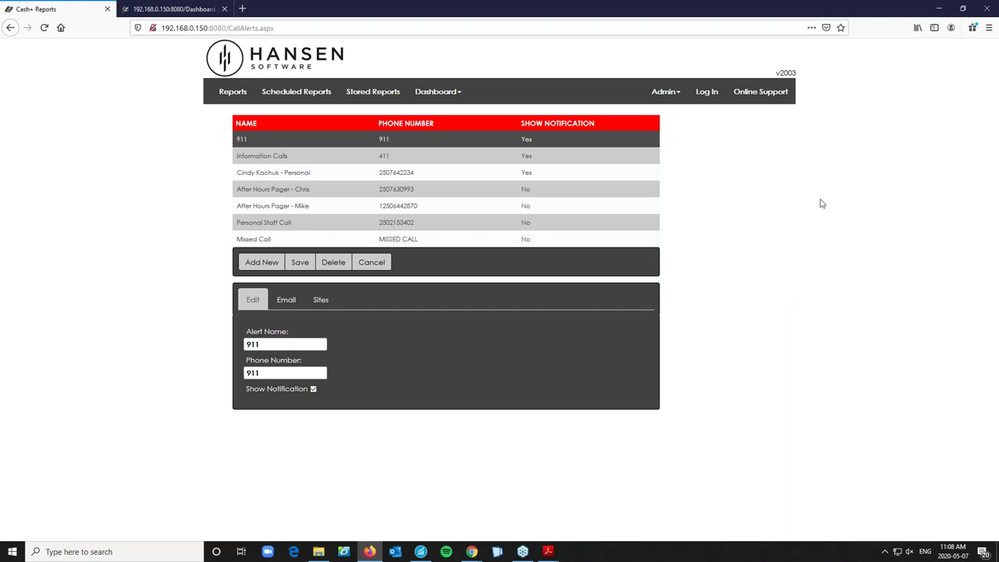
Step: Open the Collection Alerts settings to view the email list and the alert schedule
{"action": "left_click", "coordinate": [675, 96]}
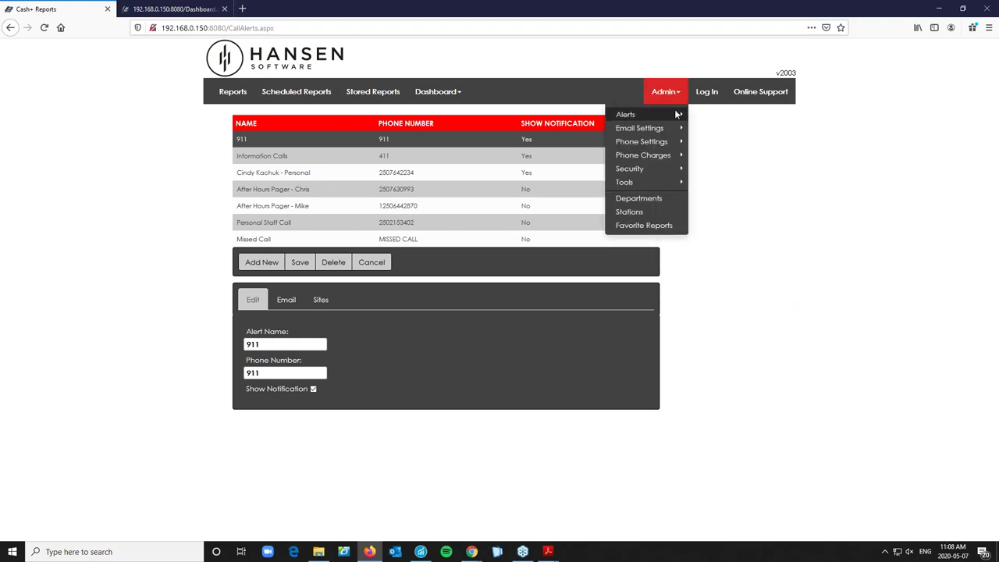
{"action": "mouse_move", "coordinate": [632, 116]}
{"action": "left_click", "coordinate": [710, 128]}
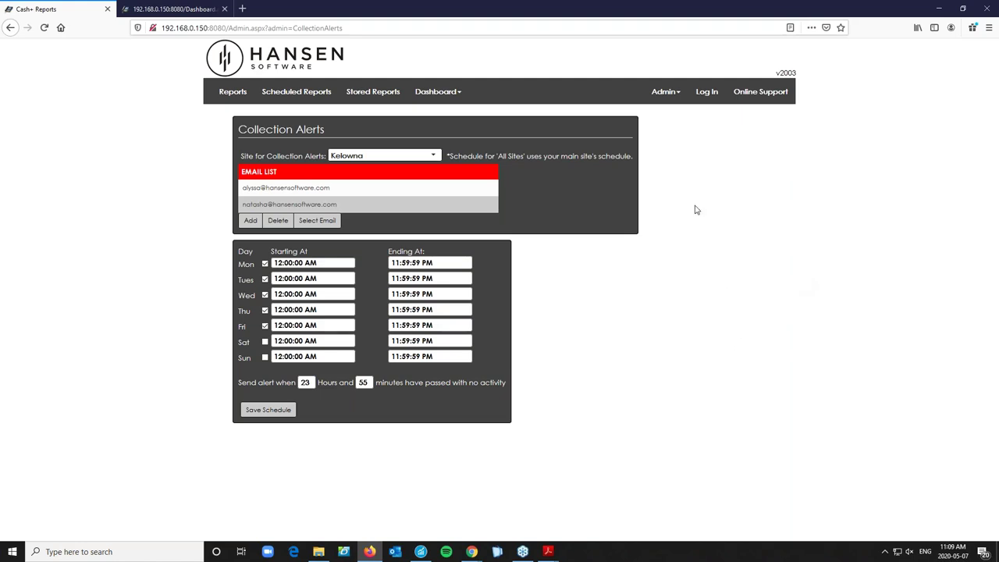
Step: Look over the available Phone Settings and Phone Charges options and open the Departments administration page
{"action": "left_click", "coordinate": [678, 97]}
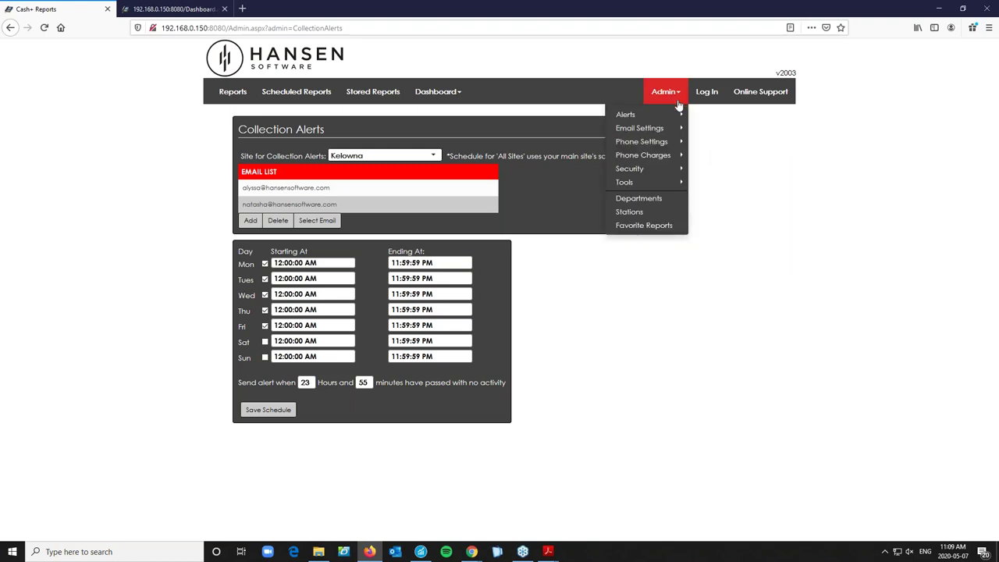
{"action": "mouse_move", "coordinate": [675, 145]}
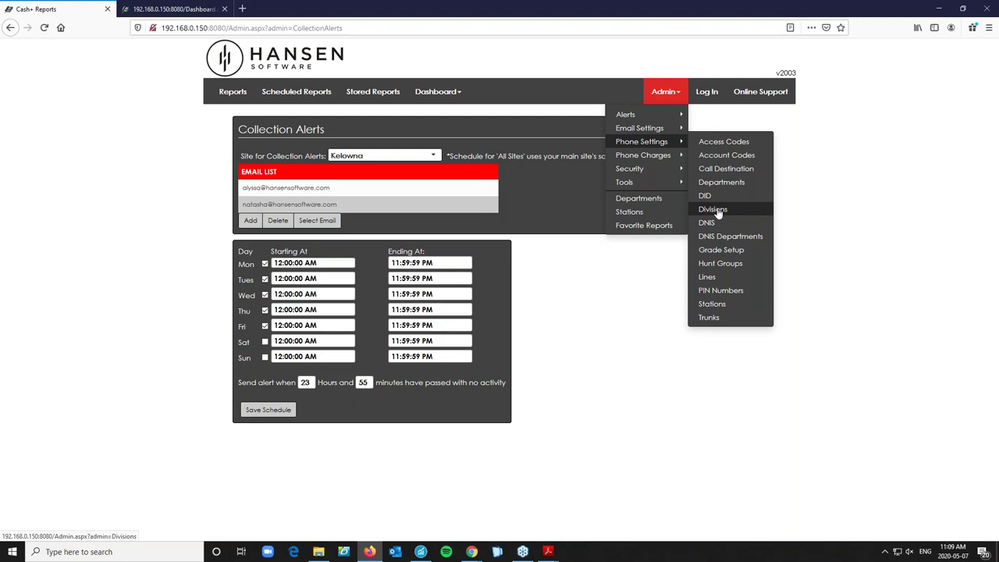
{"action": "mouse_move", "coordinate": [648, 154]}
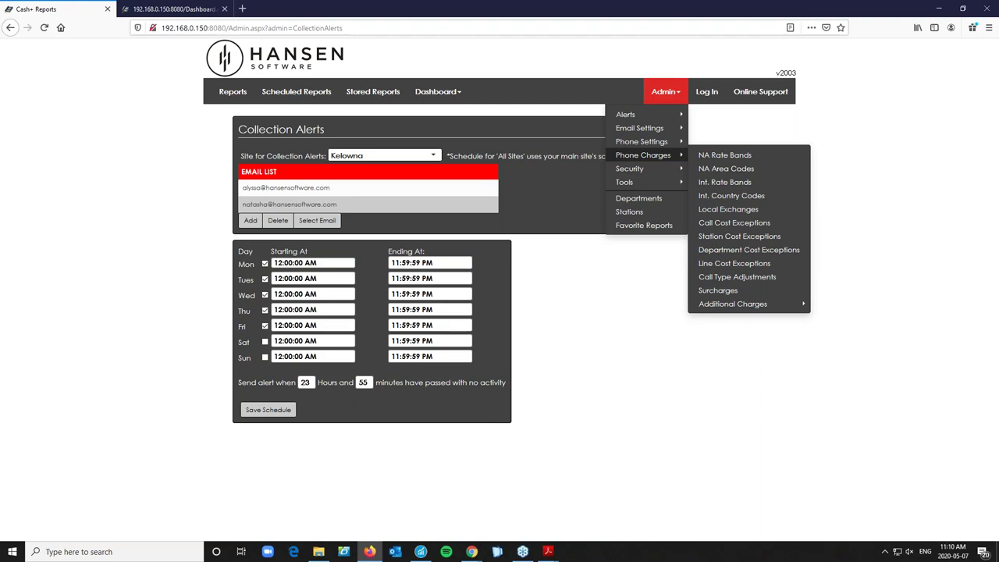
{"action": "left_click", "coordinate": [666, 201]}
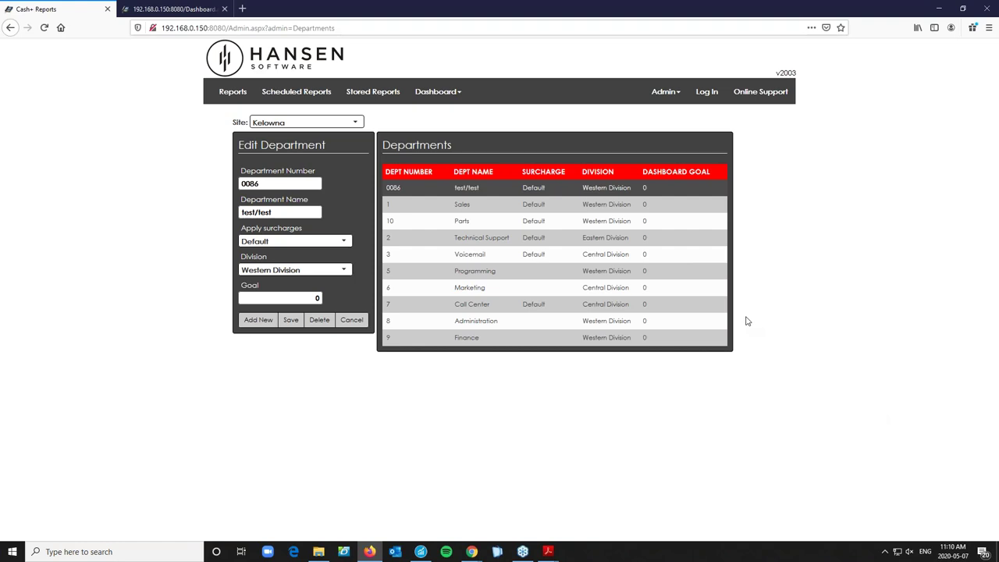
Step: Open the Stations administration page and look through the list of stations
{"action": "left_click", "coordinate": [673, 96]}
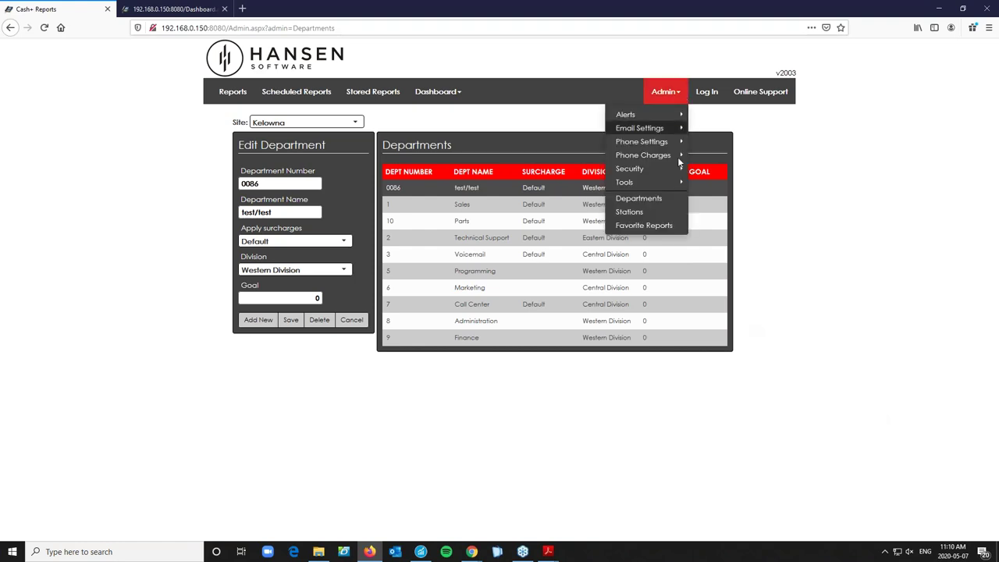
{"action": "left_click", "coordinate": [656, 217]}
{"action": "scroll", "coordinate": [512, 305], "scroll_direction": "down", "scroll_amount": 2}
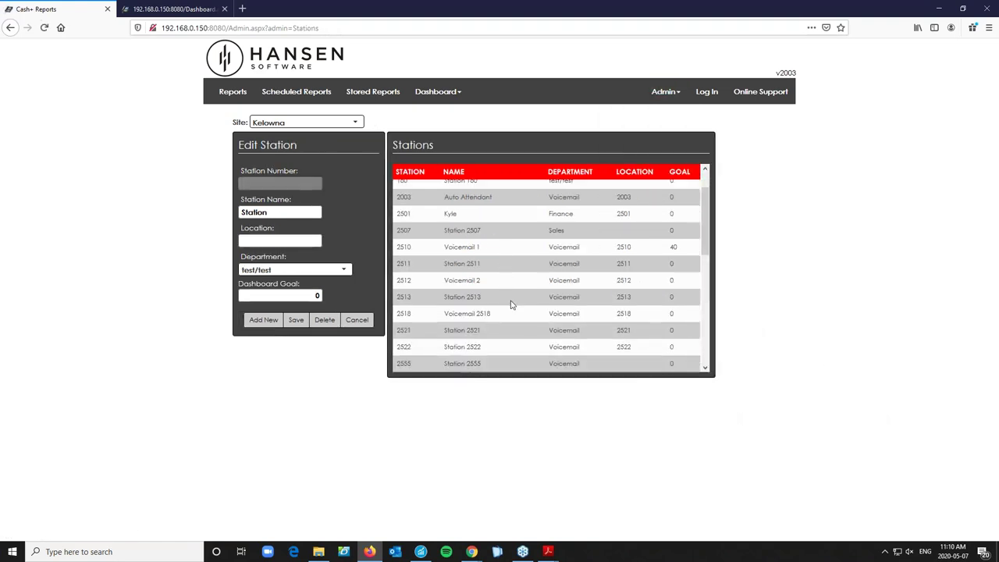
{"action": "scroll", "coordinate": [547, 316], "scroll_direction": "down", "scroll_amount": 3}
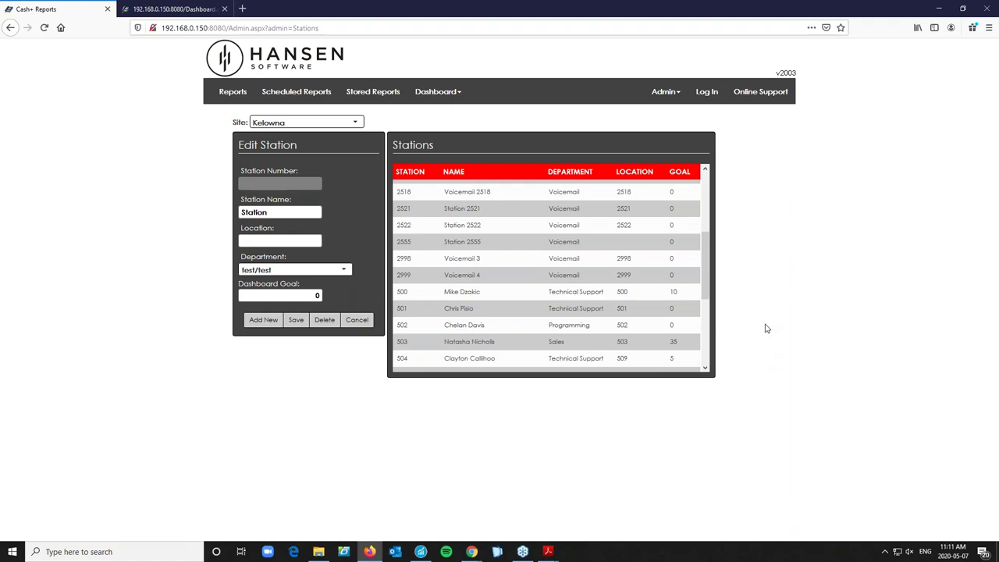
Step: Open the scheduled reports and review the schedule and email delivery settings of the Station Detail report
{"action": "left_click", "coordinate": [291, 95]}
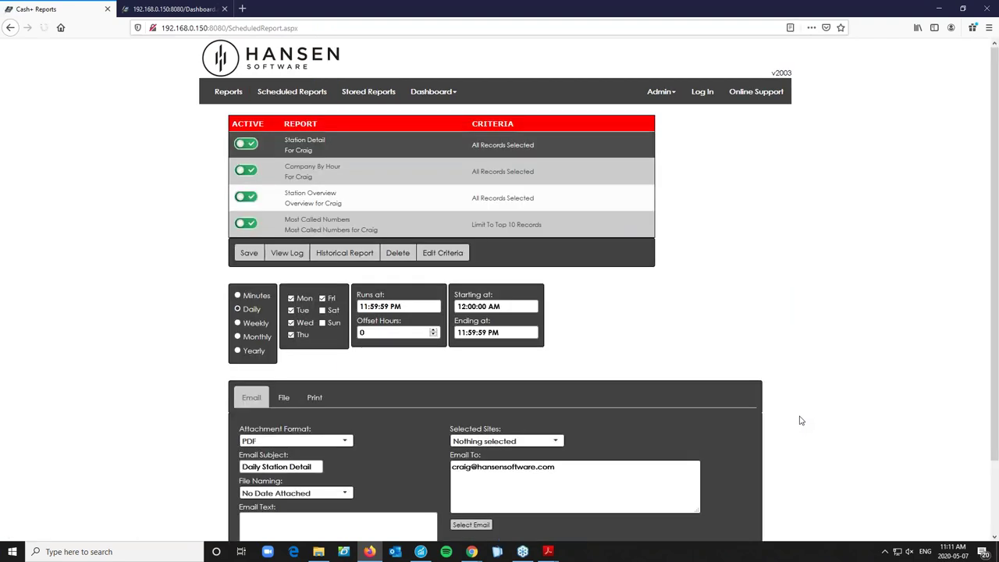
{"action": "scroll", "coordinate": [824, 423], "scroll_direction": "down", "scroll_amount": 2}
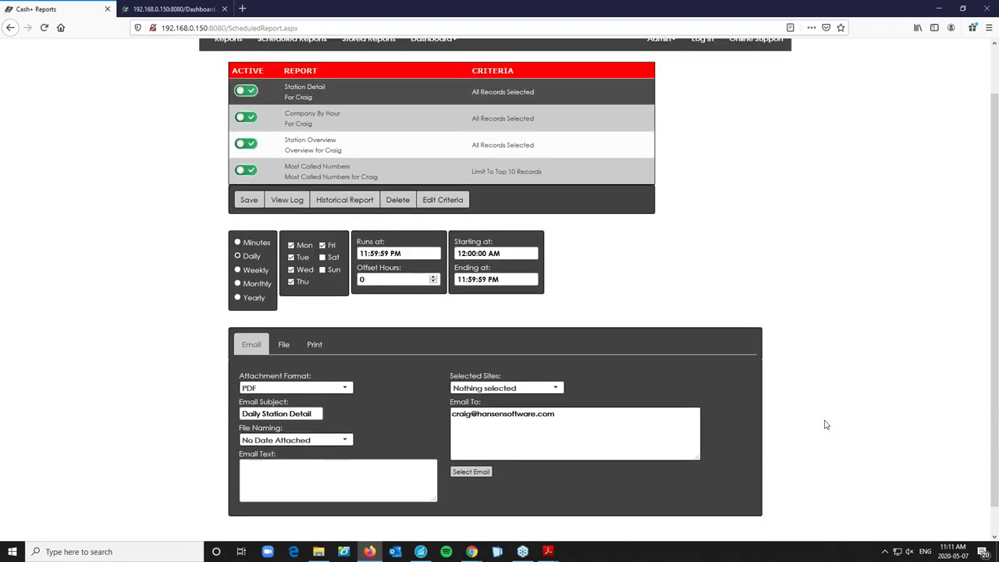
{"action": "scroll", "coordinate": [812, 418], "scroll_direction": "up", "scroll_amount": 2}
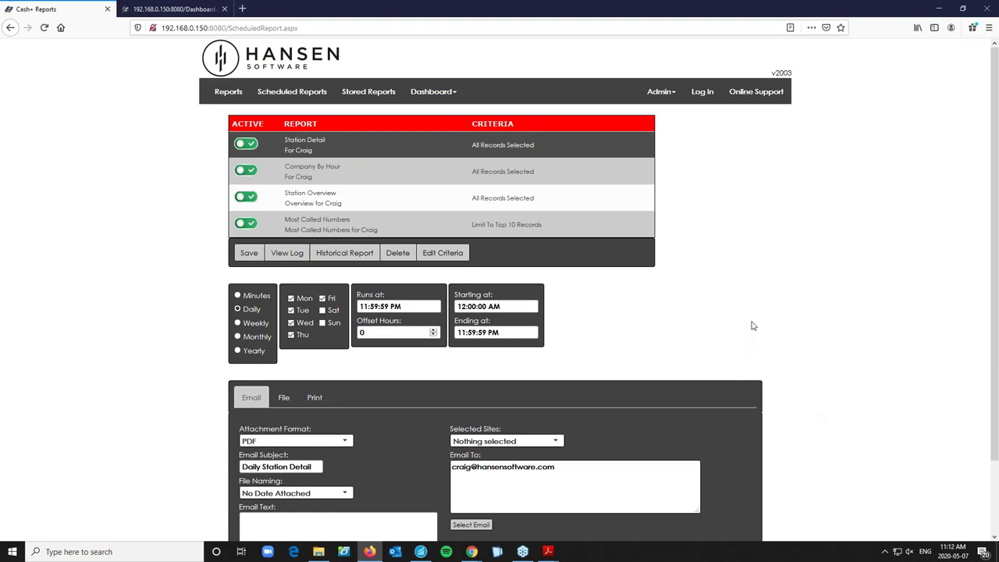
Step: Display all report categories in the report list and expand Company Reports to view its reports
{"action": "left_click", "coordinate": [228, 93]}
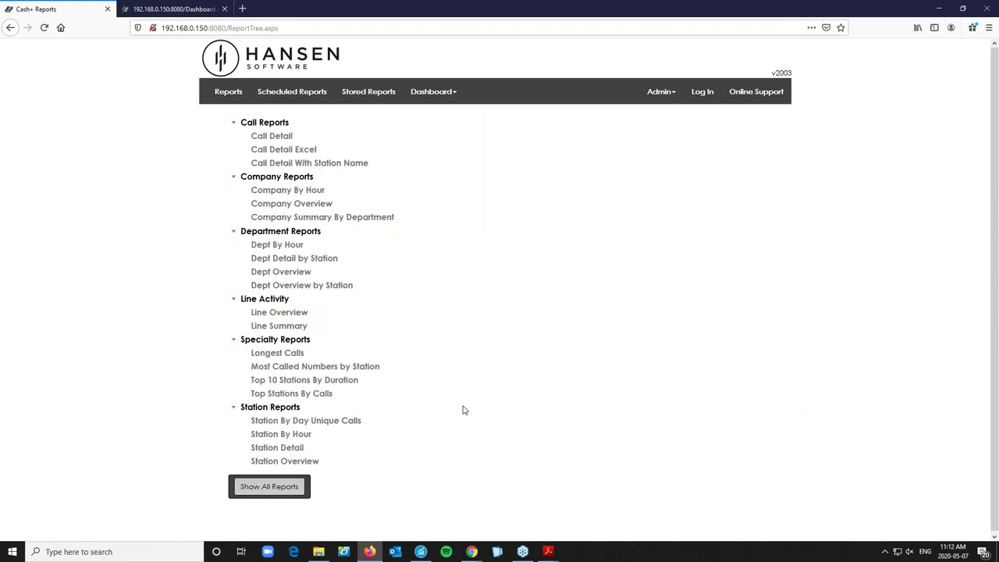
{"action": "left_click", "coordinate": [304, 493]}
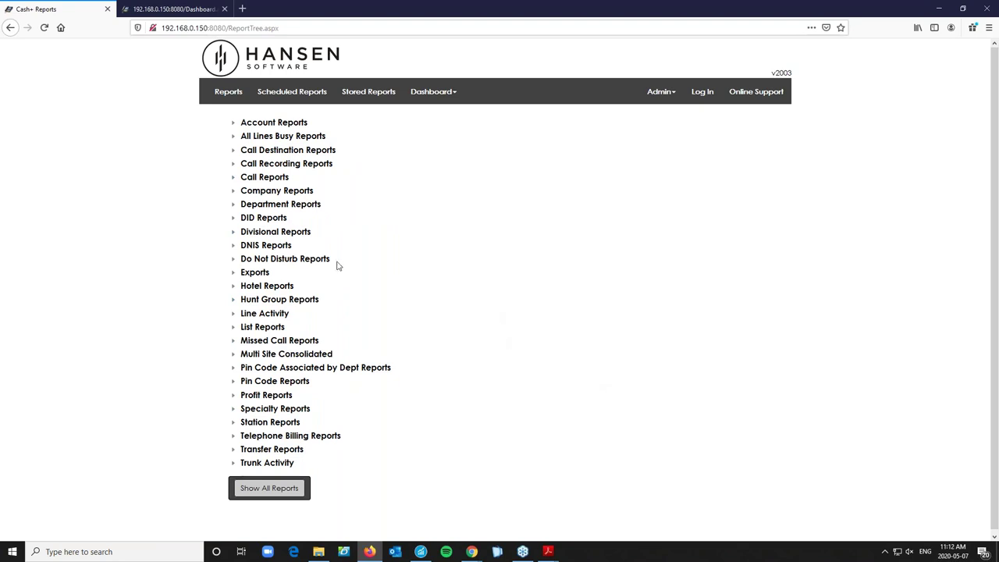
{"action": "left_click", "coordinate": [233, 192]}
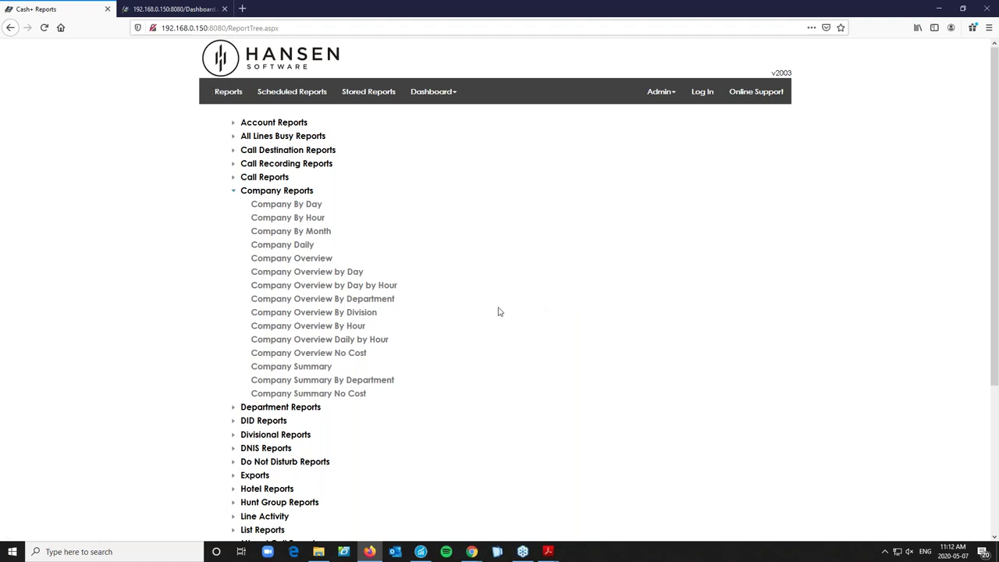
{"action": "scroll", "coordinate": [500, 310], "scroll_direction": "down", "scroll_amount": 3}
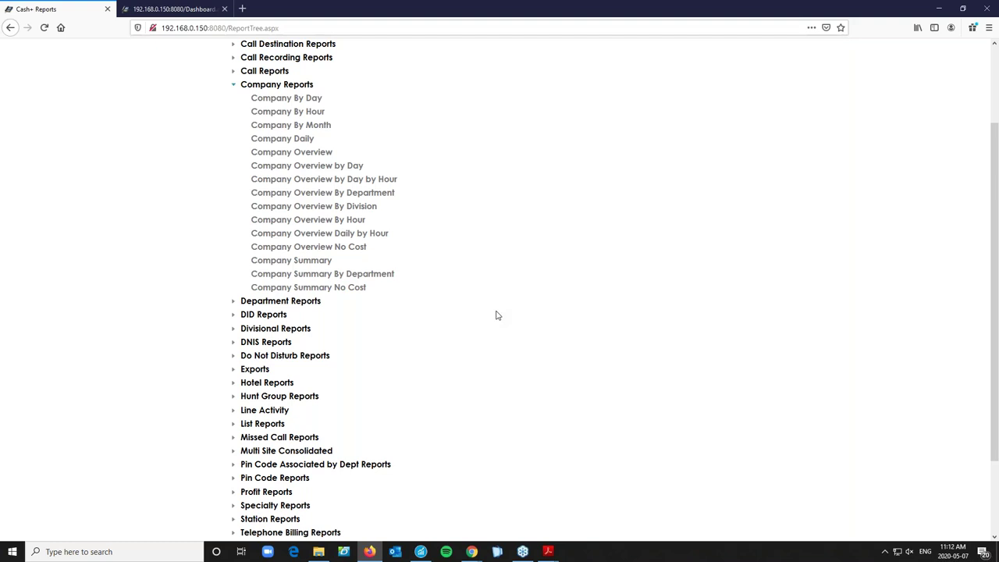
{"action": "scroll", "coordinate": [498, 314], "scroll_direction": "down", "scroll_amount": 2}
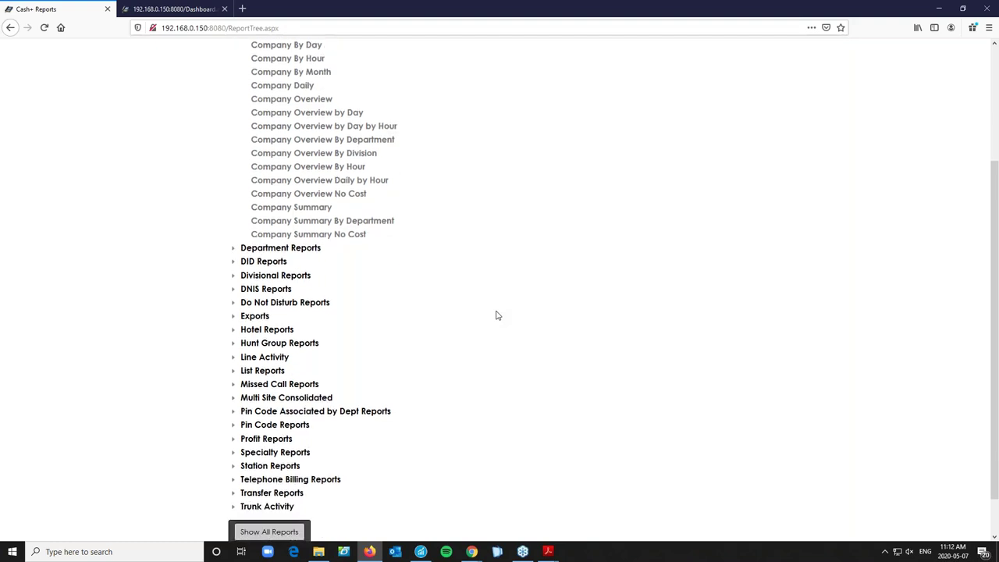
Step: Expand Specialty Reports, look through its reports and return to the shorter list of favorite reports
{"action": "left_click", "coordinate": [233, 453]}
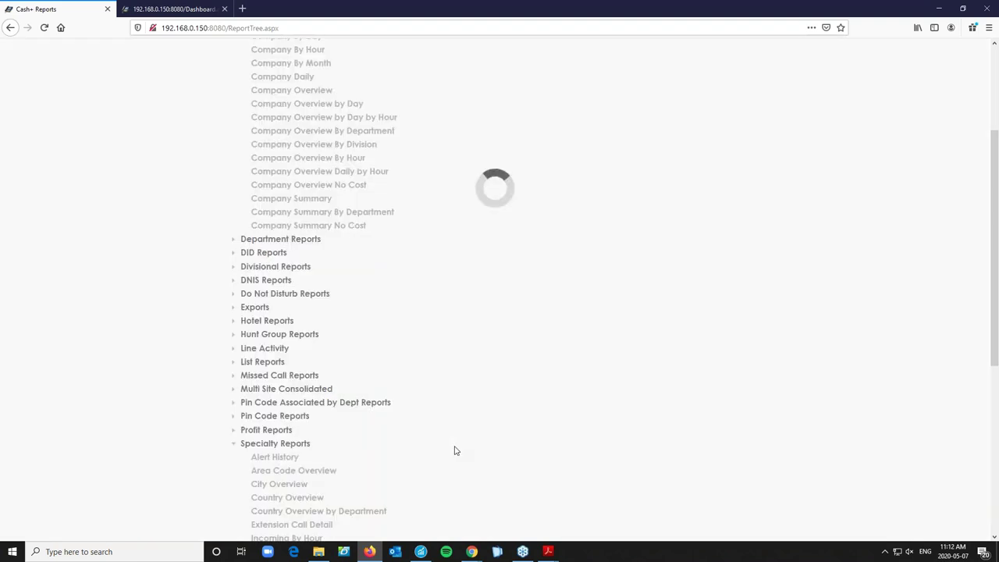
{"action": "scroll", "coordinate": [456, 451], "scroll_direction": "down", "scroll_amount": 5}
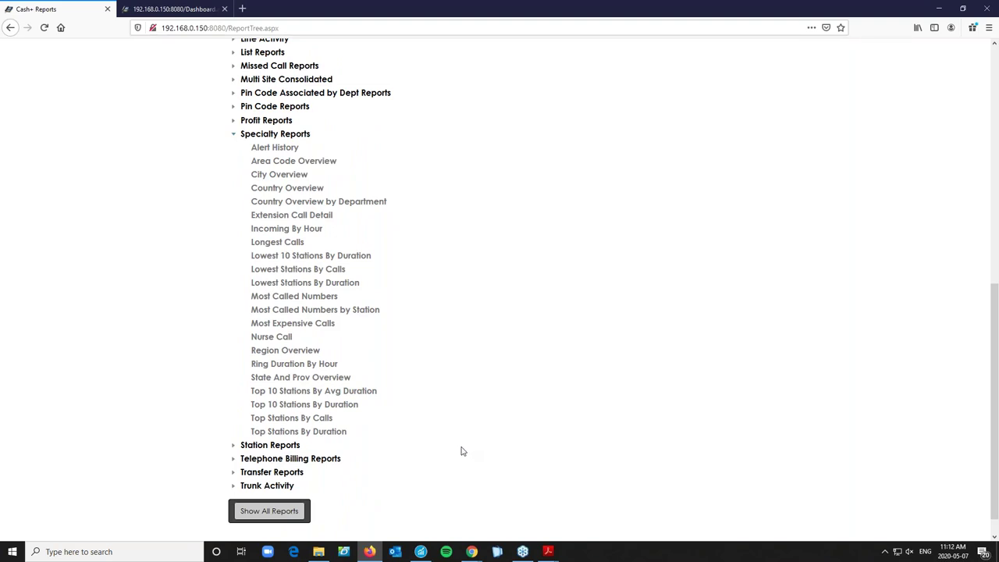
{"action": "scroll", "coordinate": [460, 452], "scroll_direction": "up", "scroll_amount": 3}
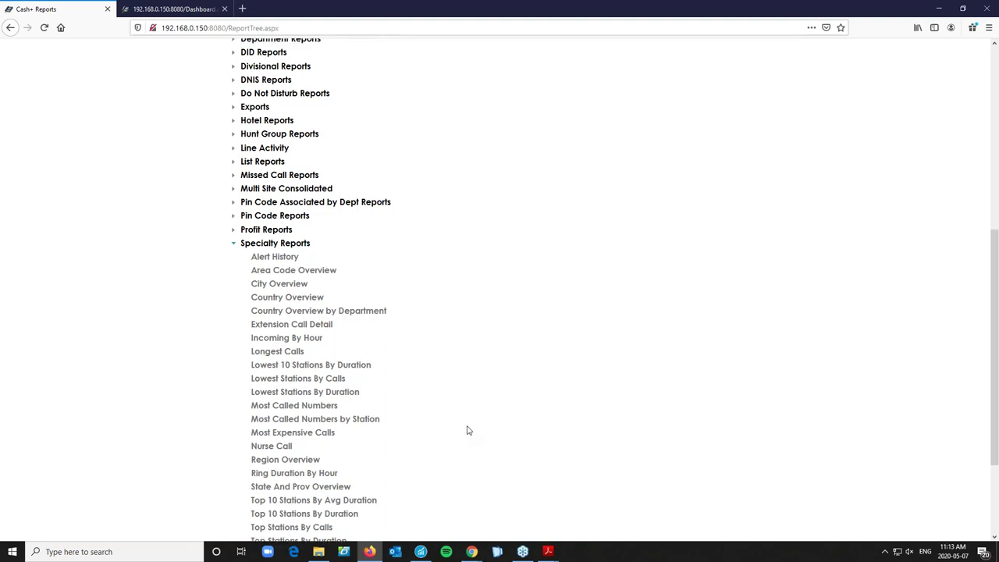
{"action": "scroll", "coordinate": [467, 429], "scroll_direction": "up", "scroll_amount": 4}
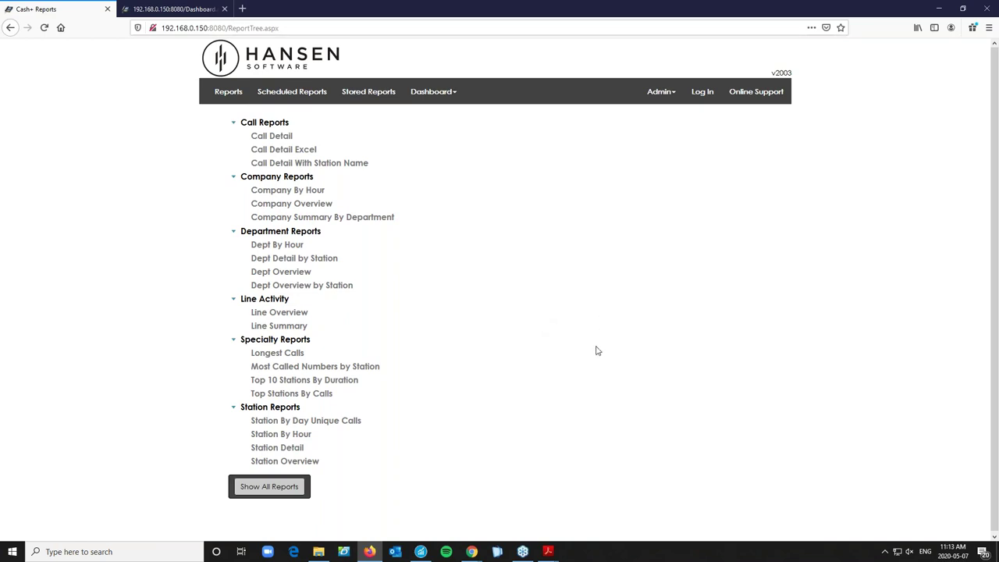
Step: Open the Company By Hour report, add Last Week as its date criterion and look through the other selectable fields
{"action": "left_click", "coordinate": [297, 192]}
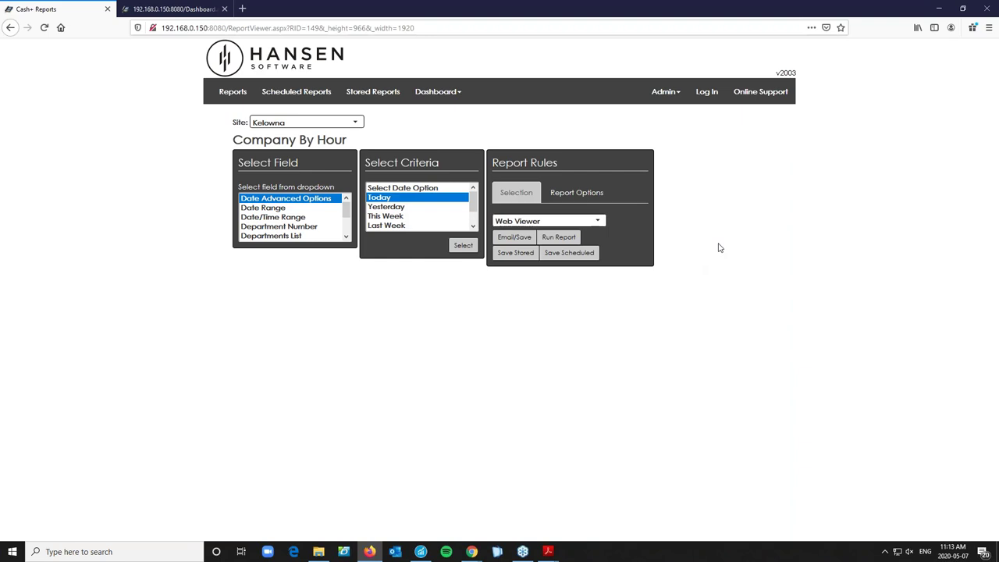
{"action": "left_click", "coordinate": [375, 226]}
{"action": "left_click", "coordinate": [460, 246]}
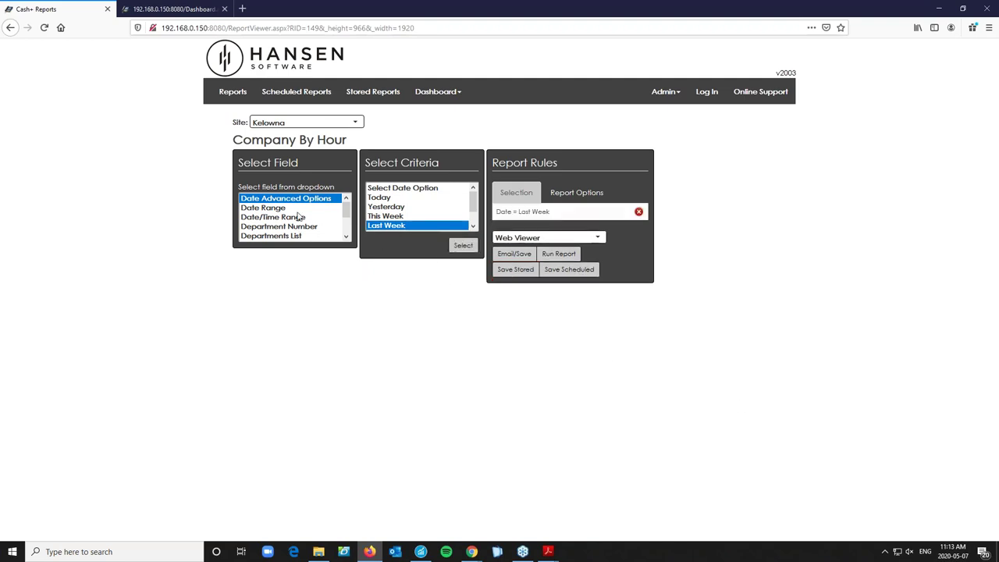
{"action": "scroll", "coordinate": [304, 240], "scroll_direction": "down", "scroll_amount": 2}
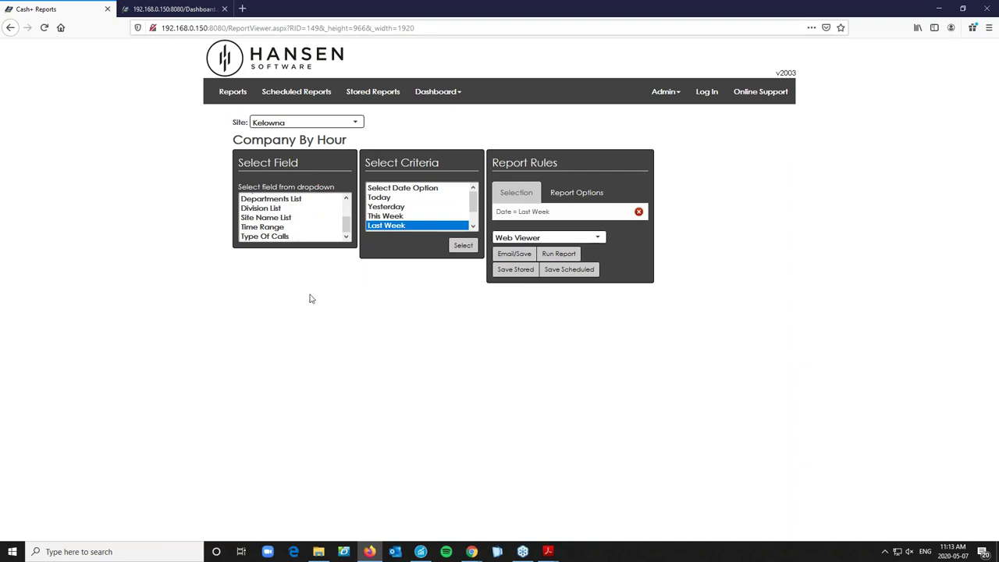
Step: Look through the Departments List criteria and run the Company By Hour report for last week in the web viewer
{"action": "left_click", "coordinate": [302, 200]}
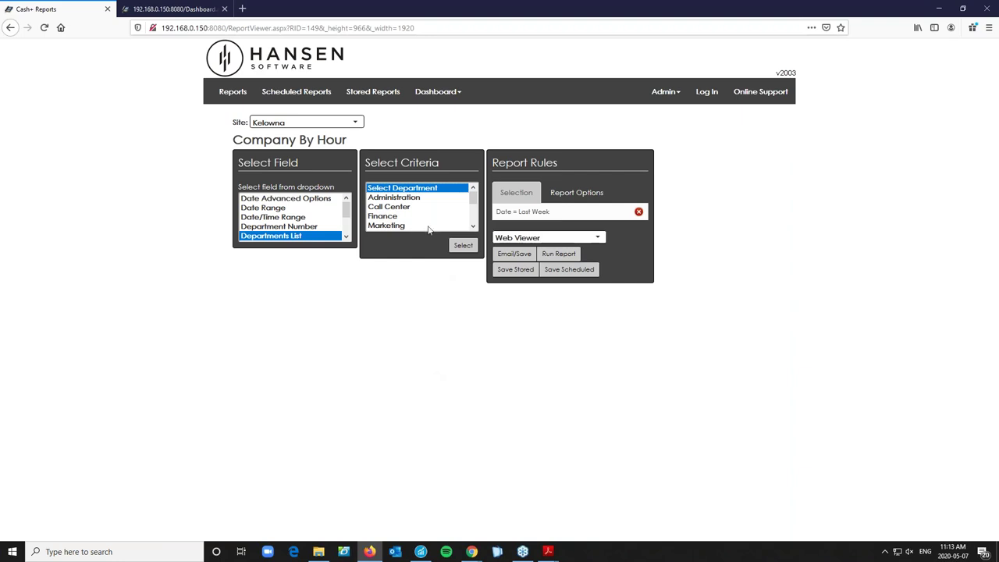
{"action": "scroll", "coordinate": [425, 223], "scroll_direction": "down", "scroll_amount": 2}
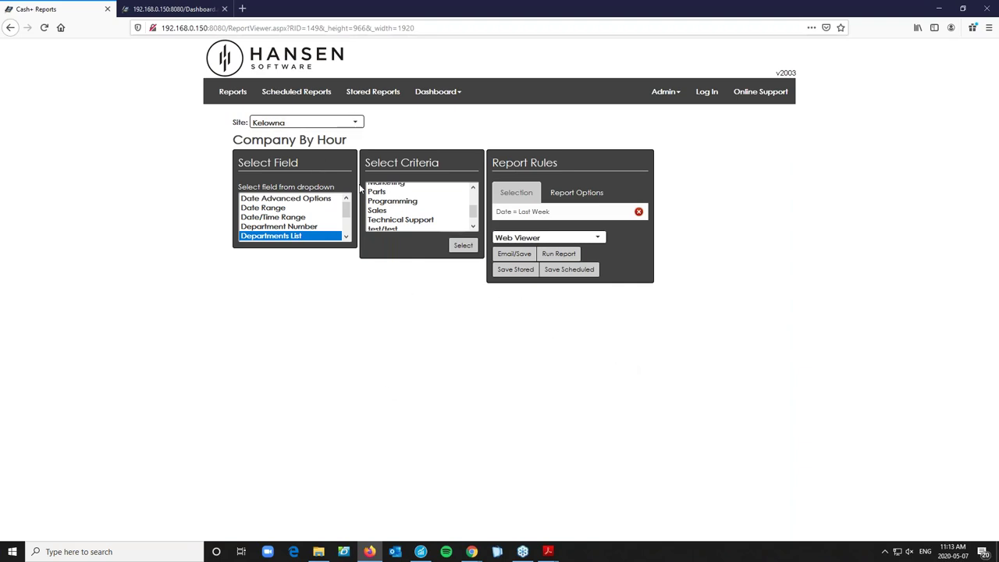
{"action": "left_click", "coordinate": [559, 253]}
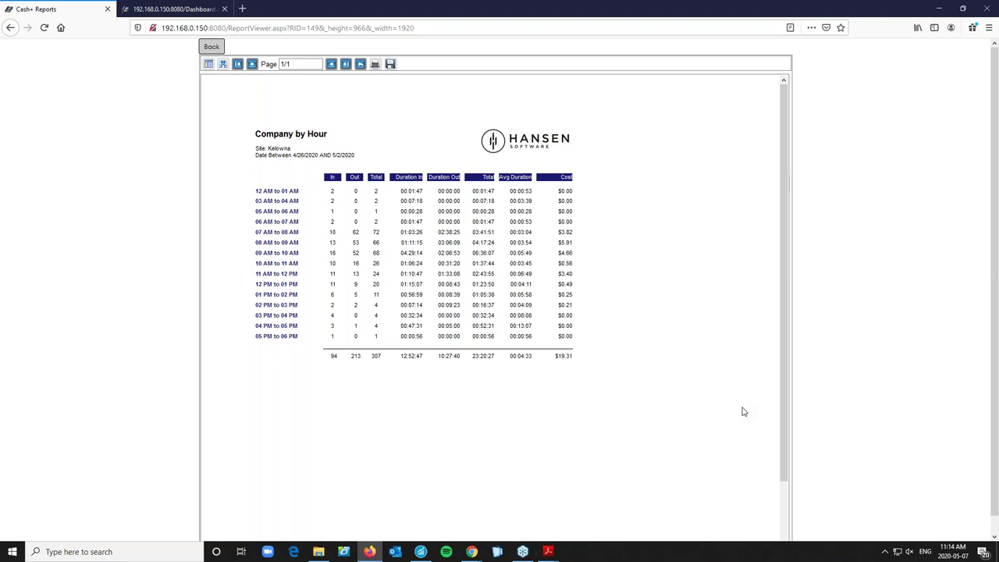
{"action": "left_click", "coordinate": [209, 49]}
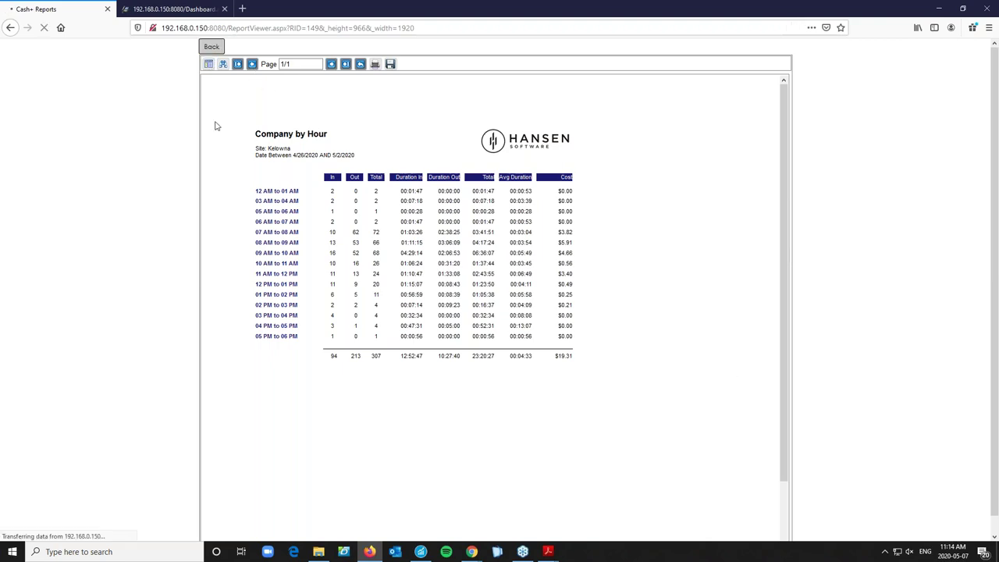
Step: Open the Station Detail report and add a Date Range criterion from 5/7/2020 to 5/7/2020
{"action": "left_click", "coordinate": [230, 93]}
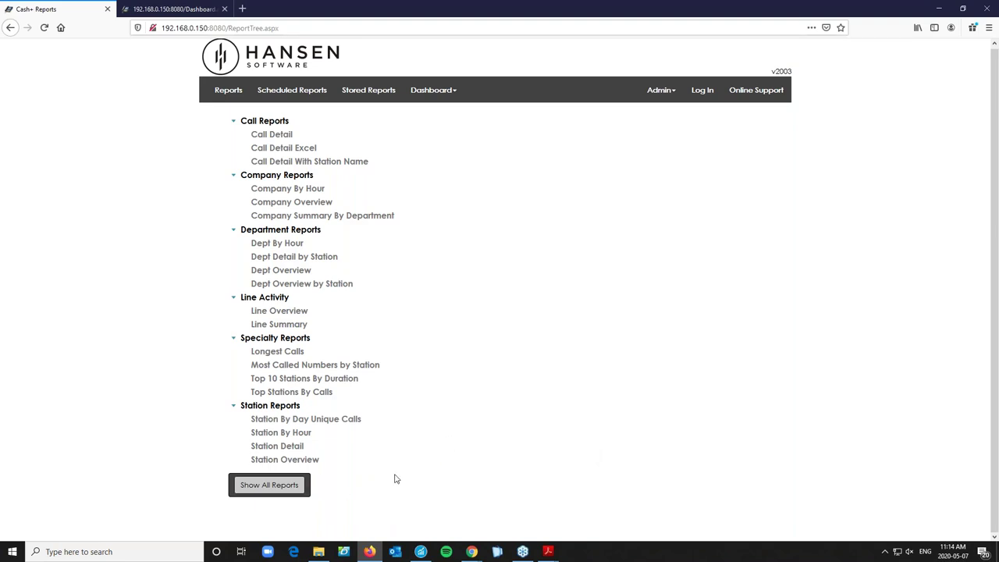
{"action": "left_click", "coordinate": [275, 449]}
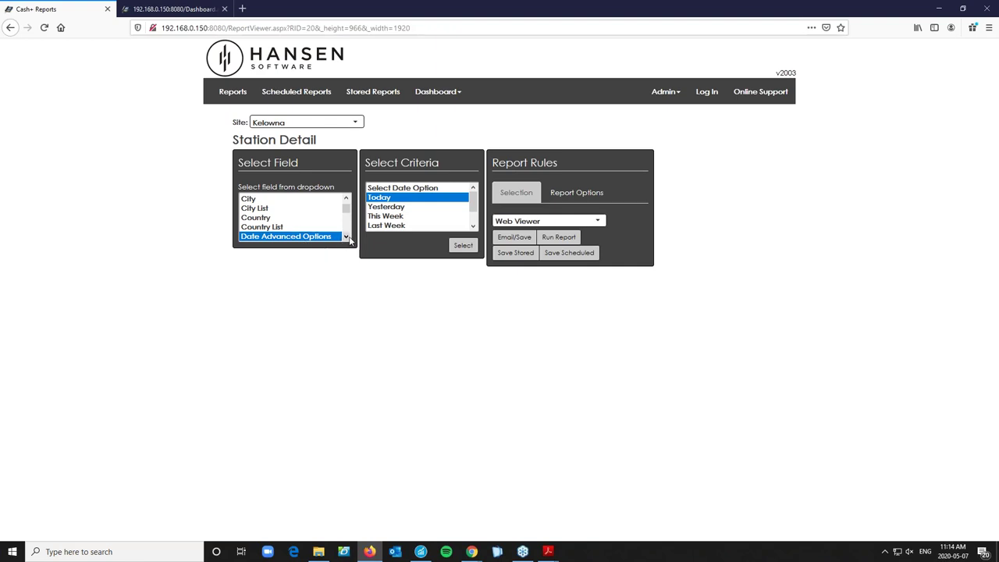
{"action": "scroll", "coordinate": [343, 234], "scroll_direction": "down", "scroll_amount": 1}
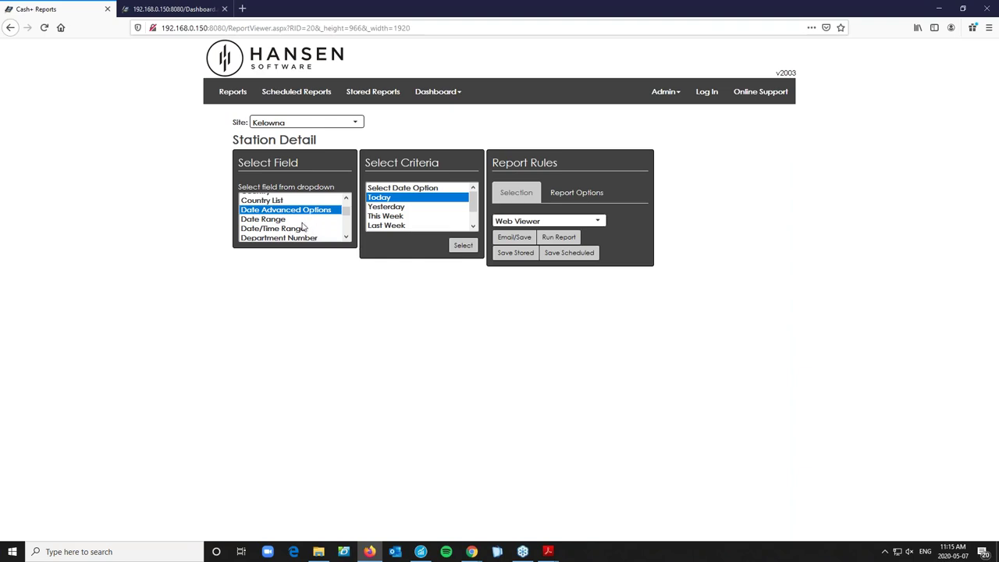
{"action": "left_click", "coordinate": [303, 221]}
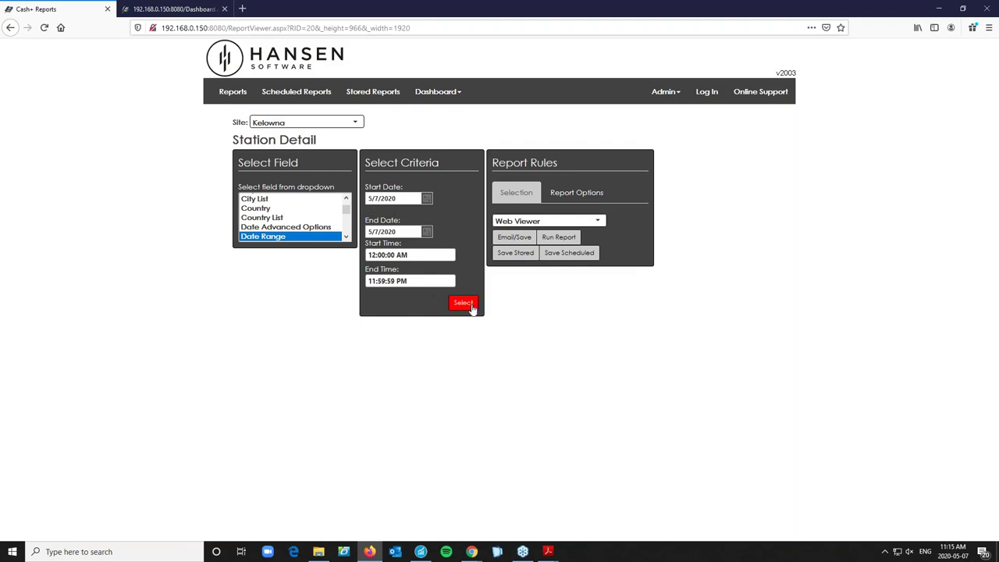
Step: Add an employee's station from the Station Name List as a second criterion and run the Station Detail report in the web viewer
{"action": "scroll", "coordinate": [346, 238], "scroll_direction": "down", "scroll_amount": 2}
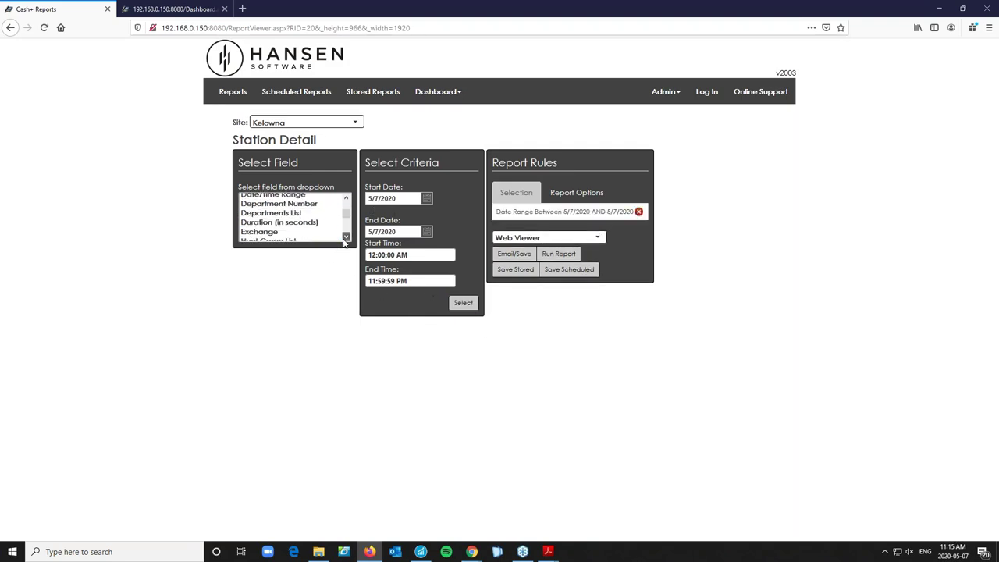
{"action": "scroll", "coordinate": [346, 240], "scroll_direction": "down", "scroll_amount": 2}
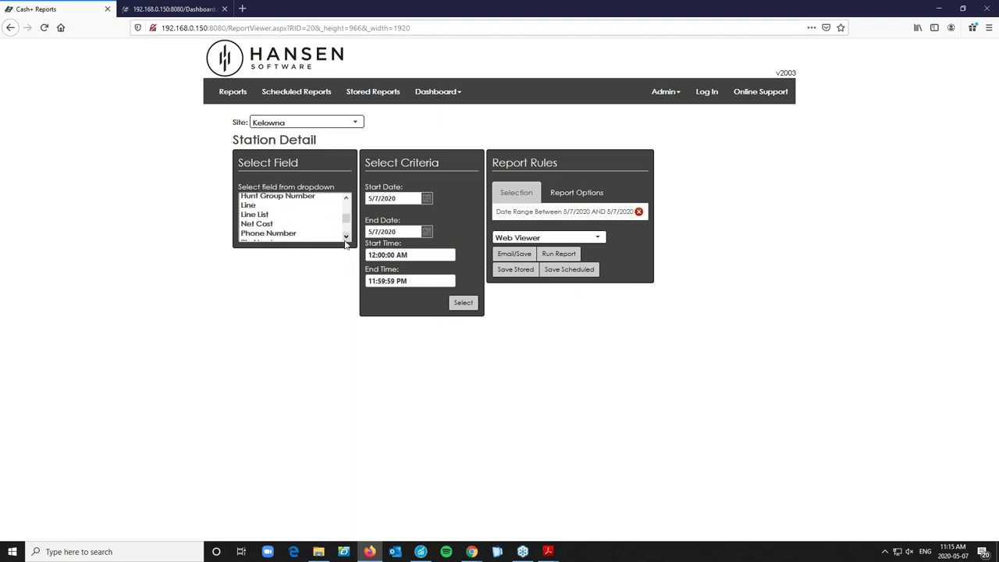
{"action": "scroll", "coordinate": [345, 239], "scroll_direction": "down", "scroll_amount": 2}
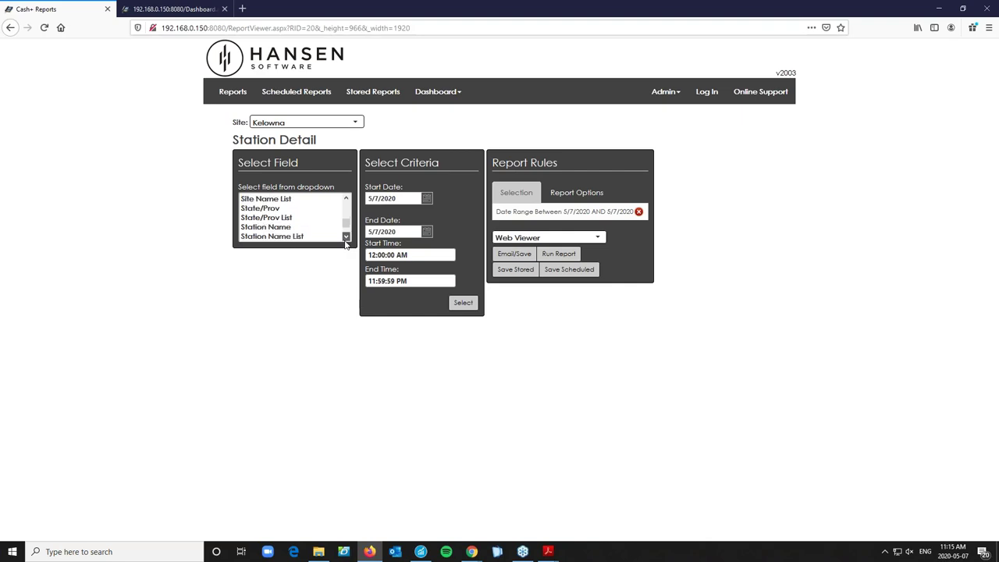
{"action": "left_click", "coordinate": [287, 237]}
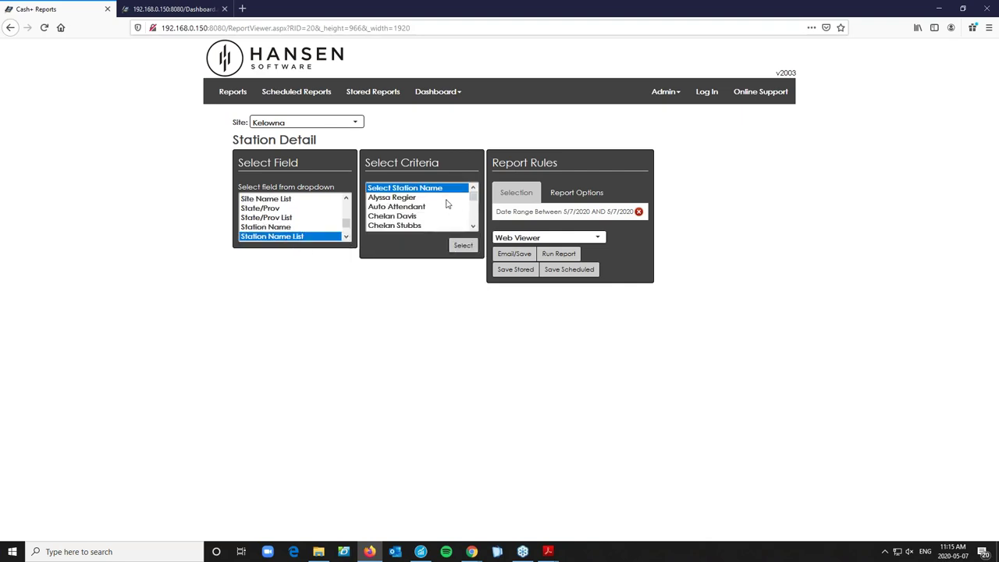
{"action": "scroll", "coordinate": [449, 204], "scroll_direction": "down", "scroll_amount": 2}
{"action": "scroll", "coordinate": [420, 218], "scroll_direction": "down", "scroll_amount": 2}
{"action": "left_click", "coordinate": [405, 223]}
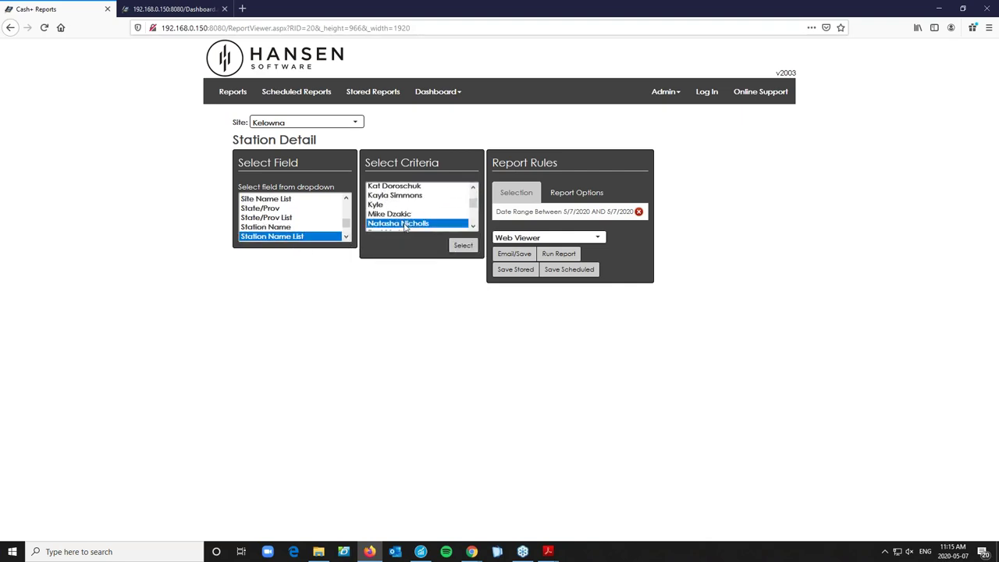
{"action": "left_click", "coordinate": [462, 245]}
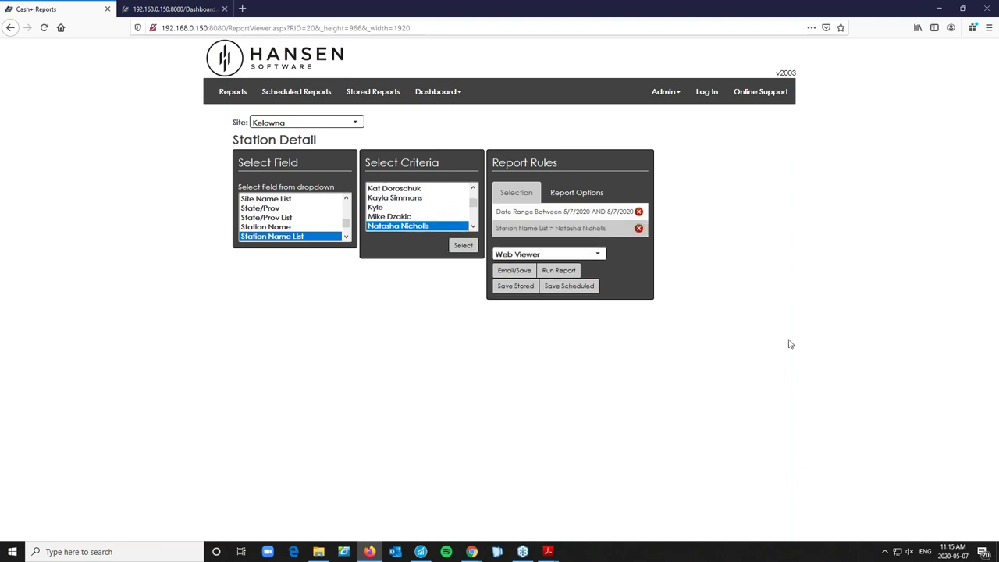
{"action": "left_click", "coordinate": [570, 271]}
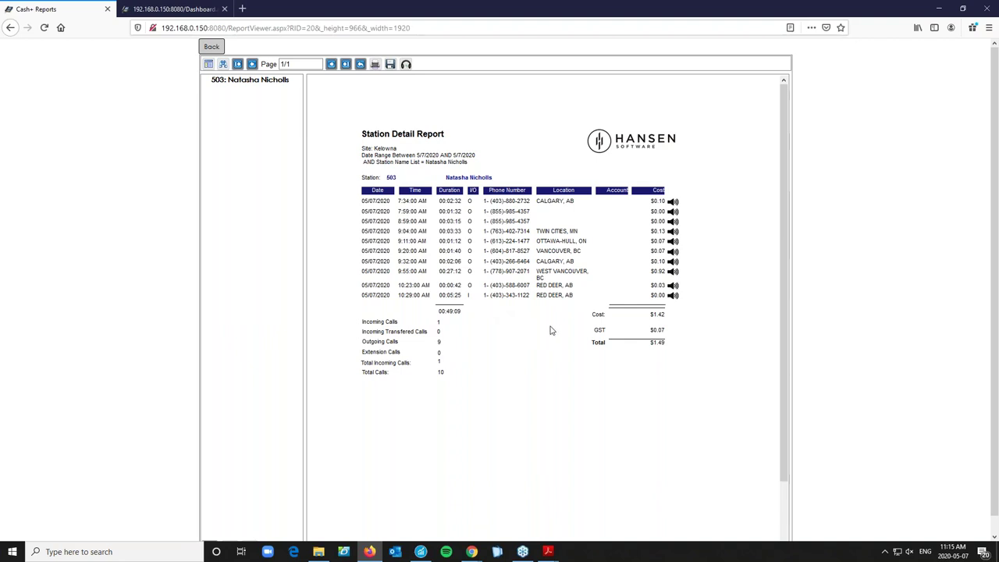
Step: Open the recording of the 9:20 AM Vancouver call from the report and play a few seconds of it
{"action": "left_click", "coordinate": [673, 252]}
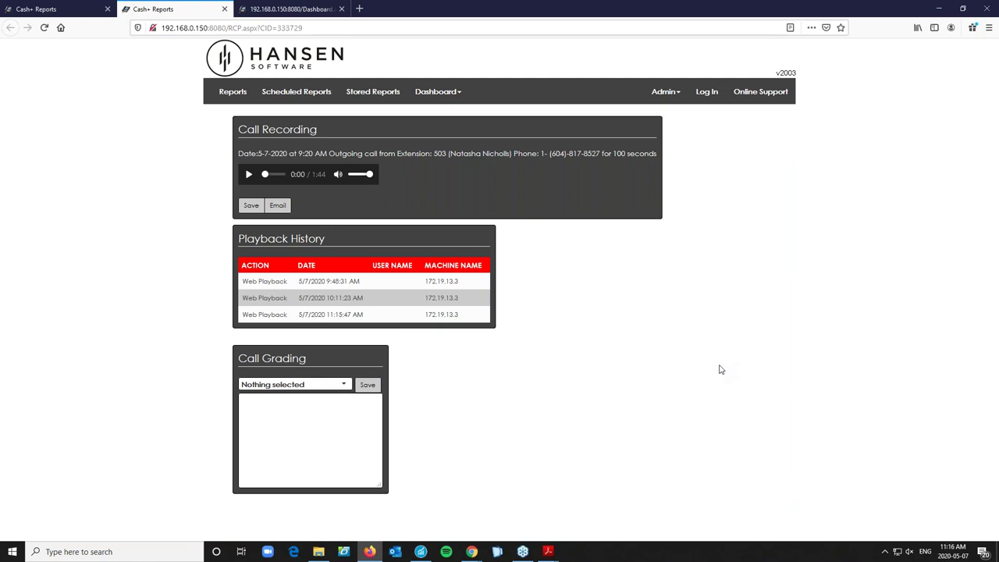
{"action": "left_click", "coordinate": [248, 174]}
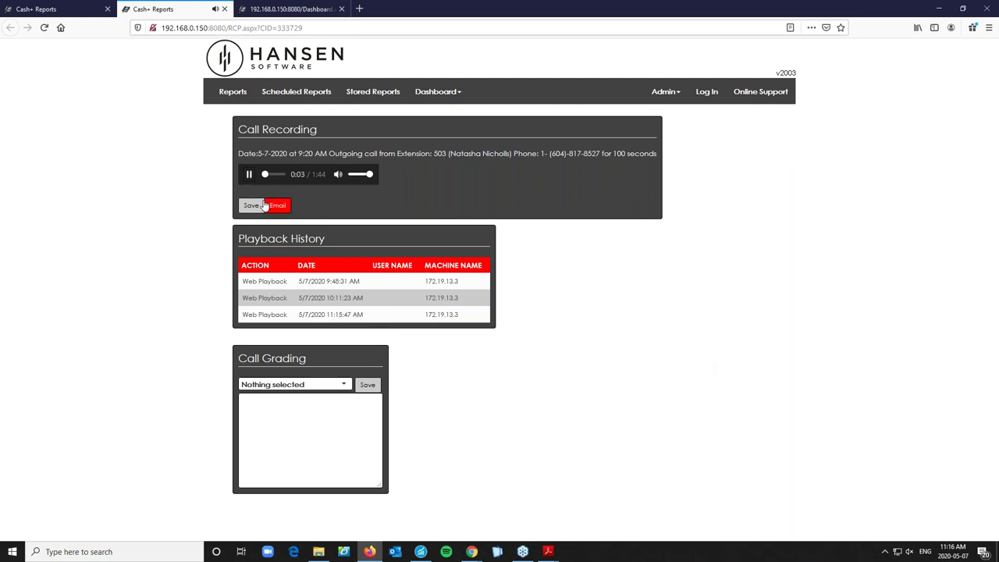
{"action": "left_click", "coordinate": [248, 174]}
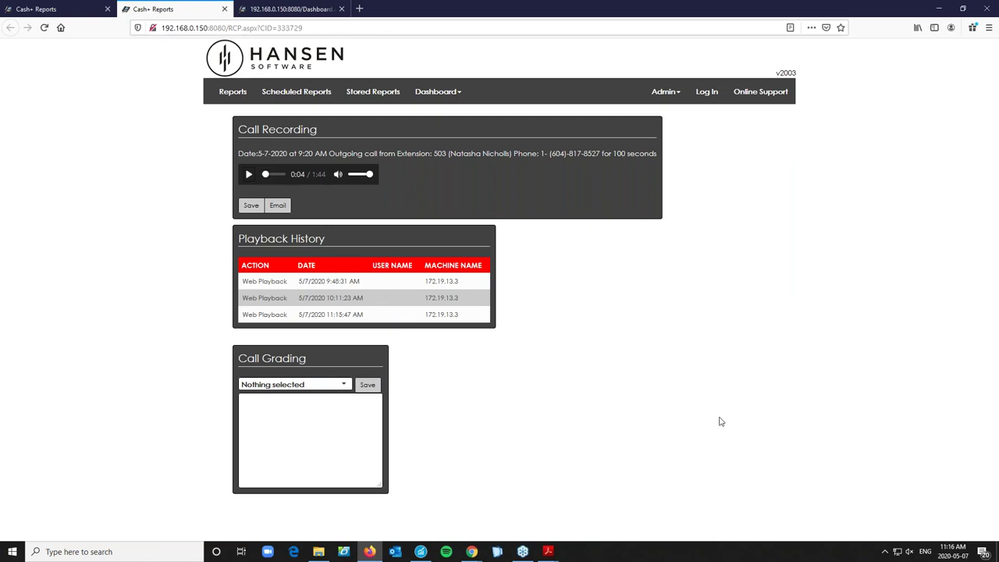
Step: Look through the call grading options without choosing one, close the recording page and go back to the Station Detail criteria
{"action": "left_click", "coordinate": [329, 385]}
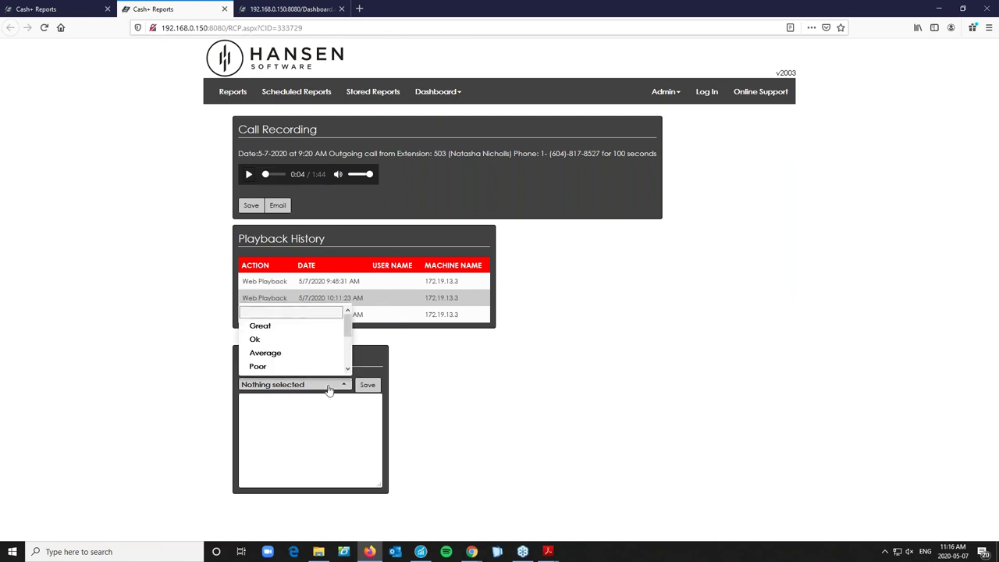
{"action": "scroll", "coordinate": [321, 348], "scroll_direction": "down", "scroll_amount": 2}
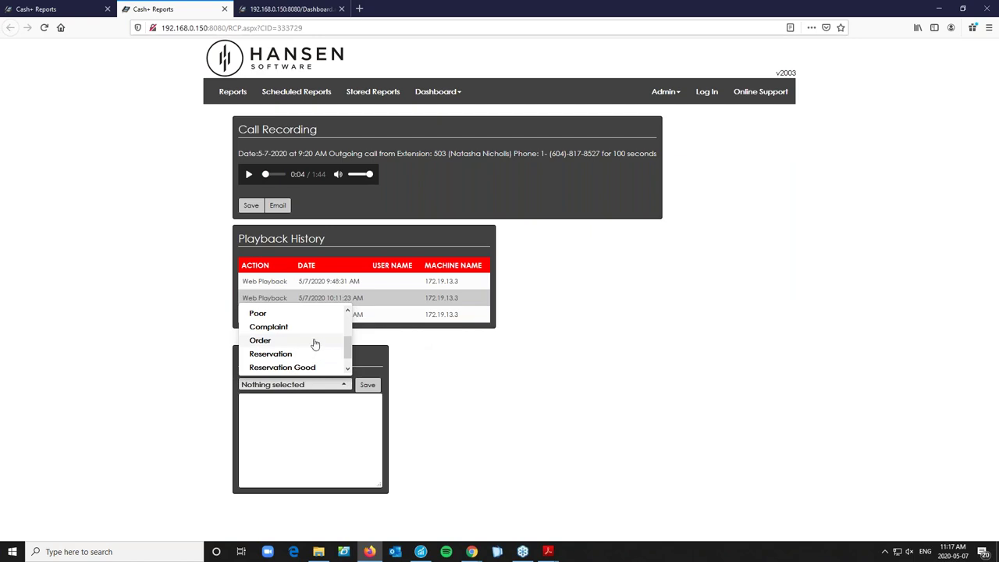
{"action": "scroll", "coordinate": [314, 345], "scroll_direction": "up", "scroll_amount": 3}
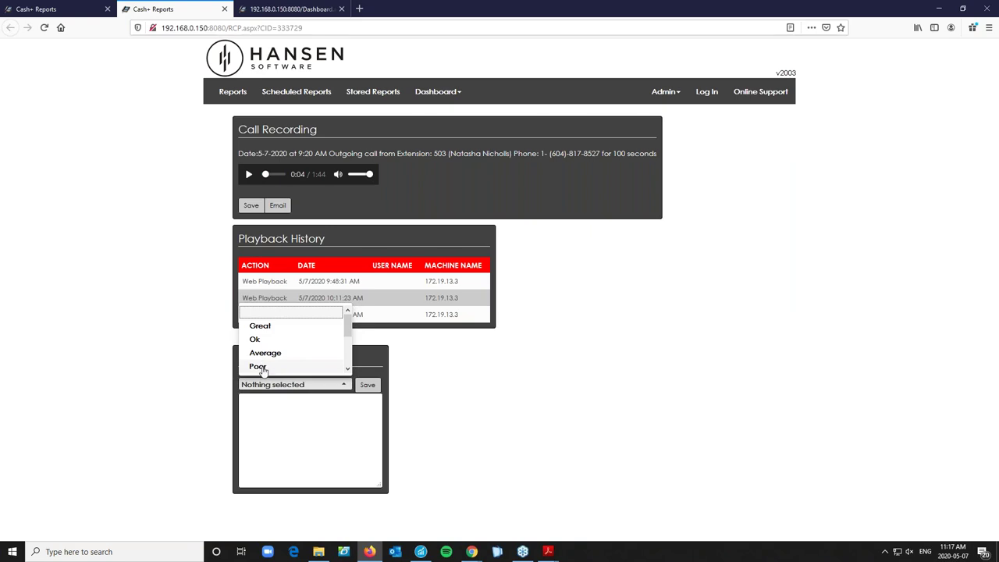
{"action": "left_click", "coordinate": [606, 425]}
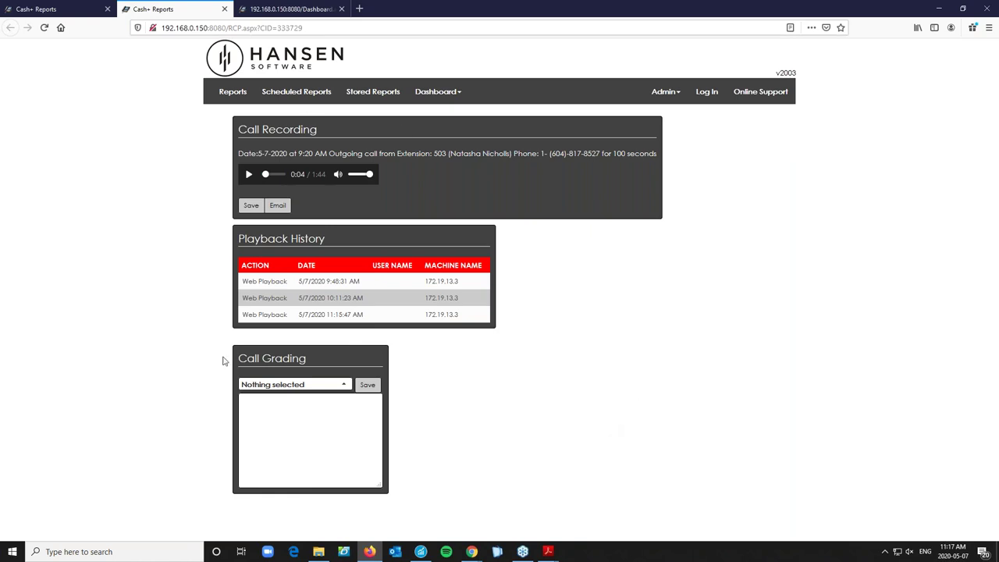
{"action": "left_click", "coordinate": [224, 9]}
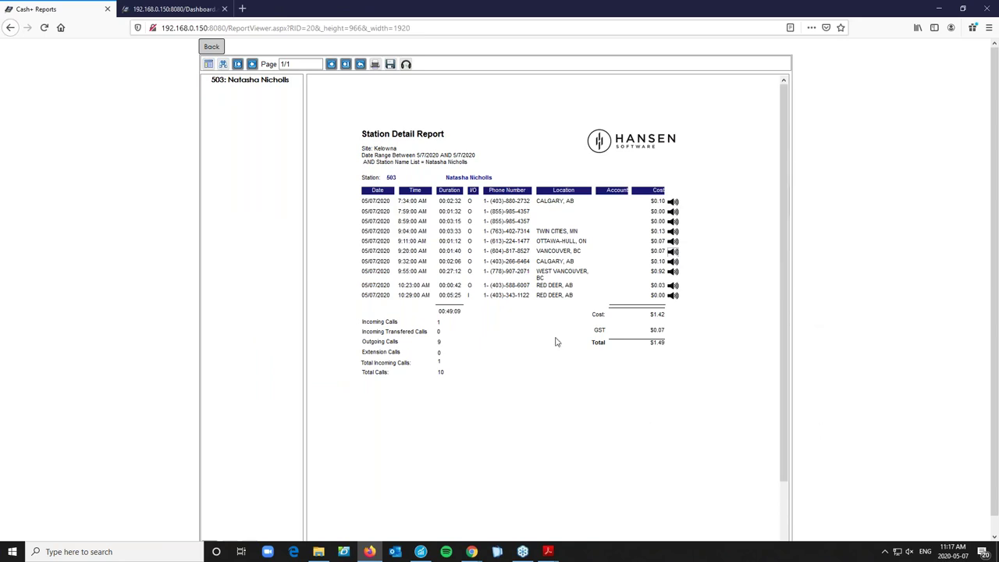
{"action": "left_click", "coordinate": [212, 47]}
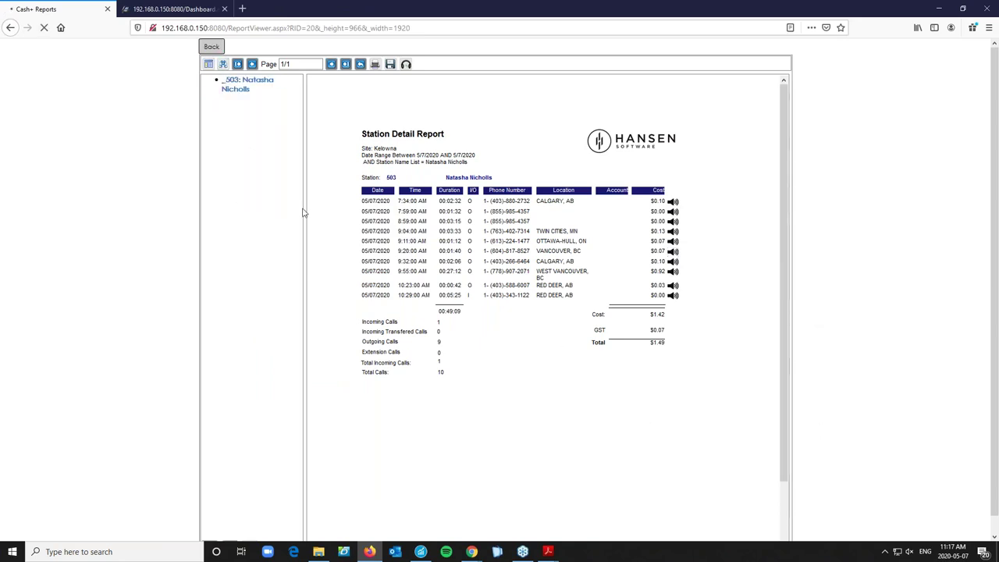
Step: Review the dashboard, view the recording page of the 10:58 AM incoming call and return to the report list
{"action": "key", "text": "ctrl+Tab"}
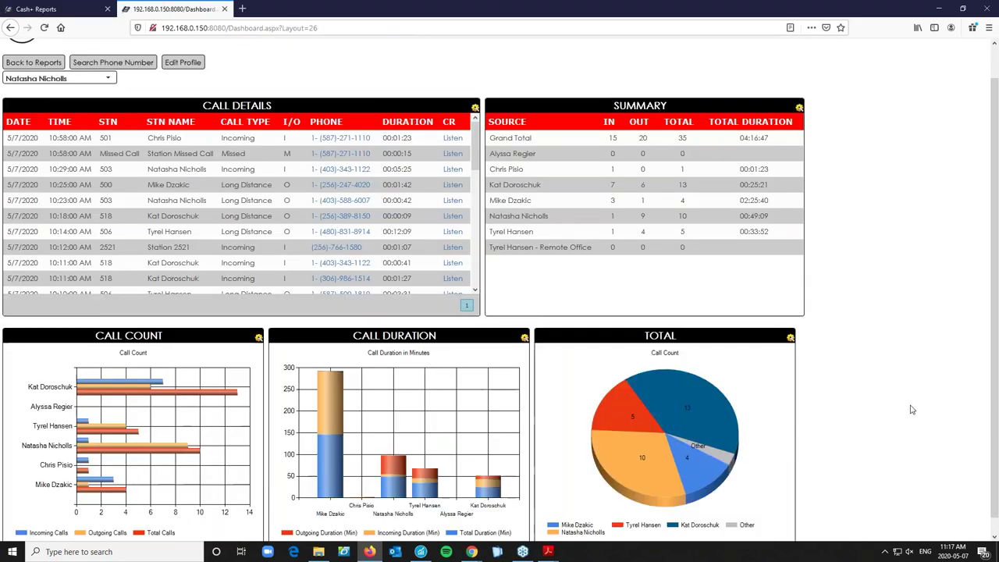
{"action": "scroll", "coordinate": [907, 406], "scroll_direction": "down", "scroll_amount": 1}
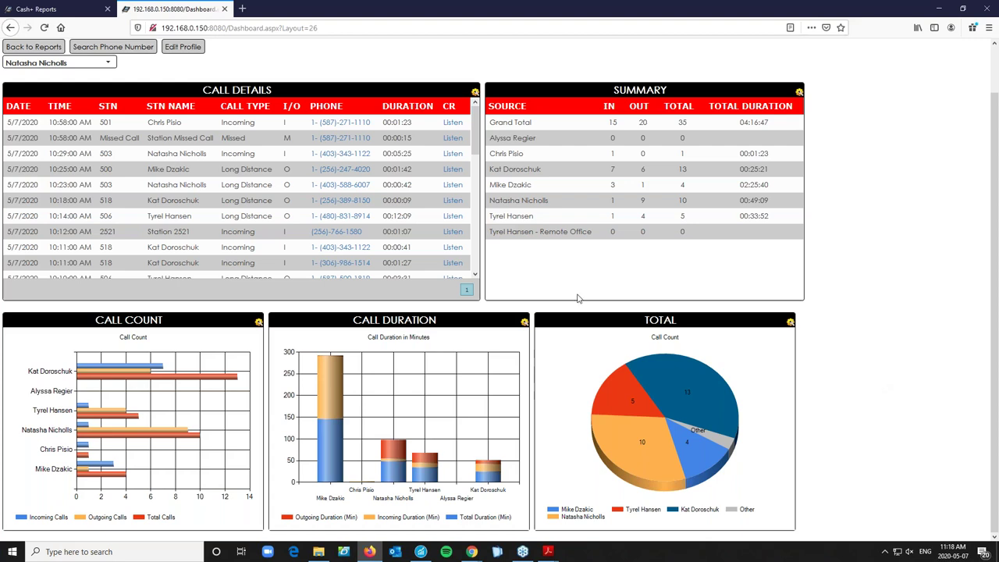
{"action": "left_click", "coordinate": [457, 124]}
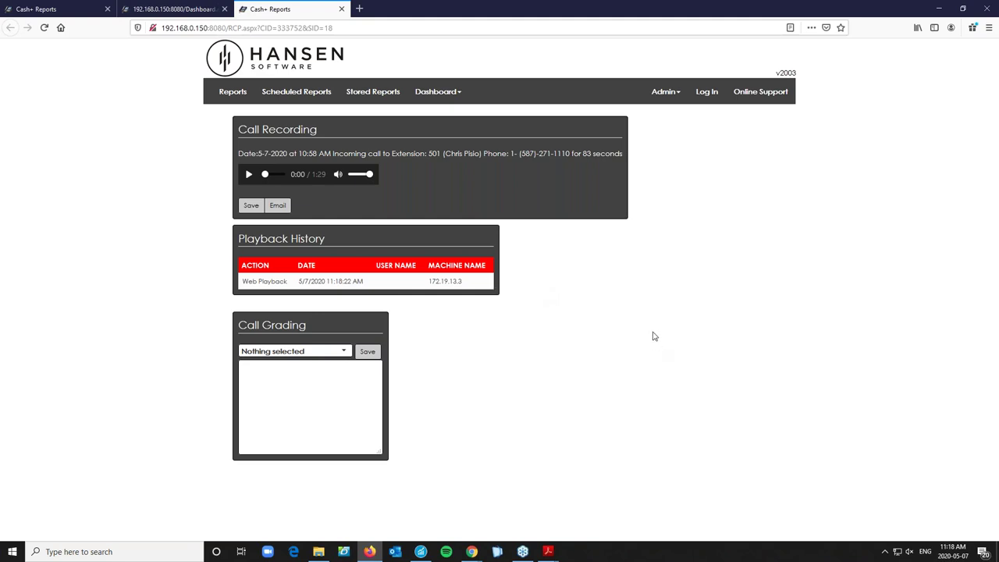
{"action": "left_click", "coordinate": [341, 9]}
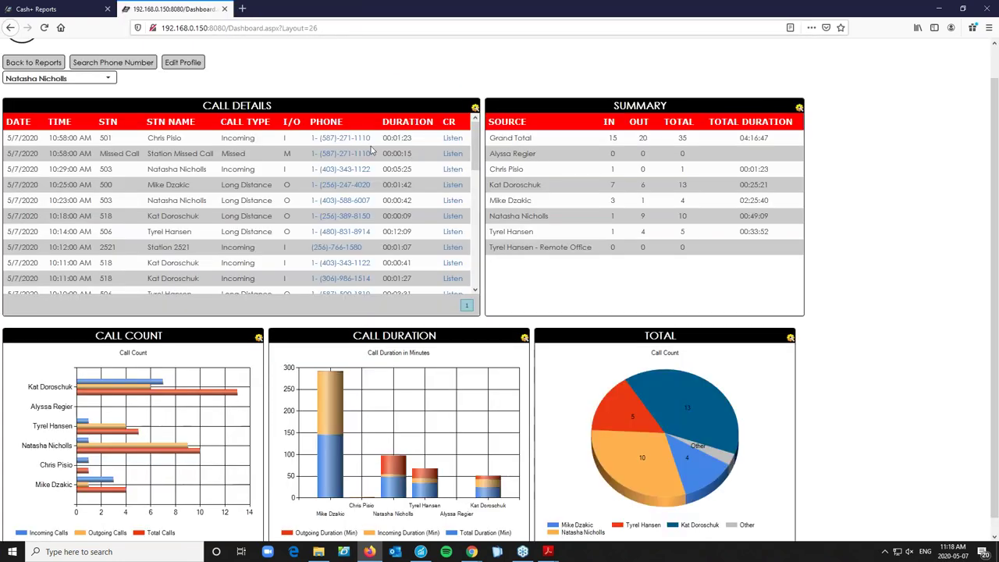
{"action": "left_click", "coordinate": [78, 9]}
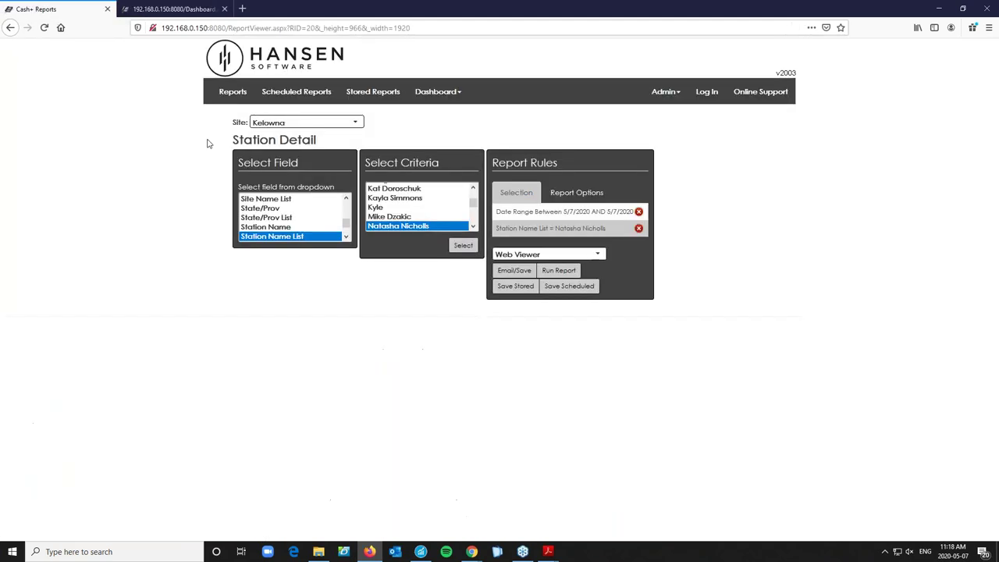
{"action": "left_click", "coordinate": [230, 95]}
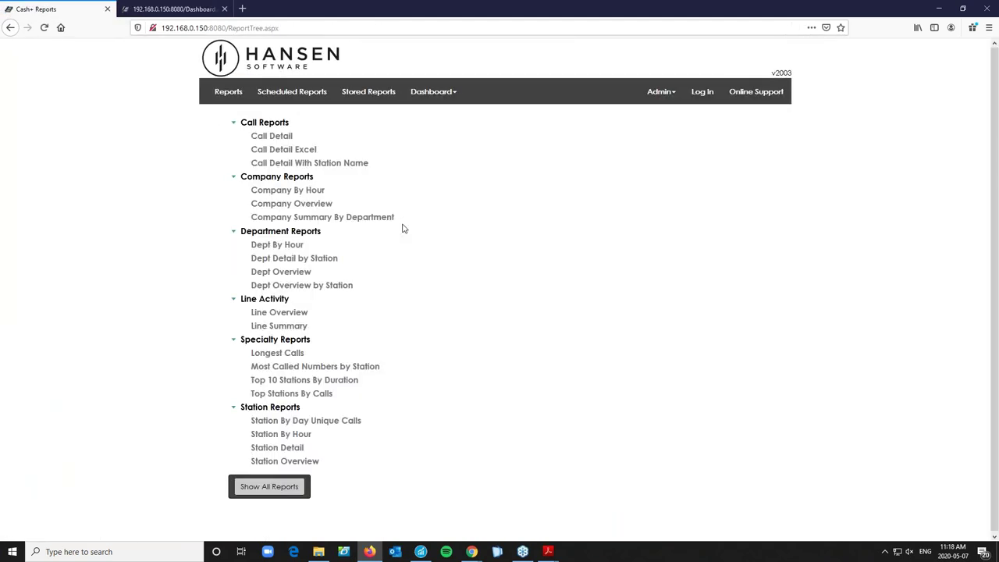